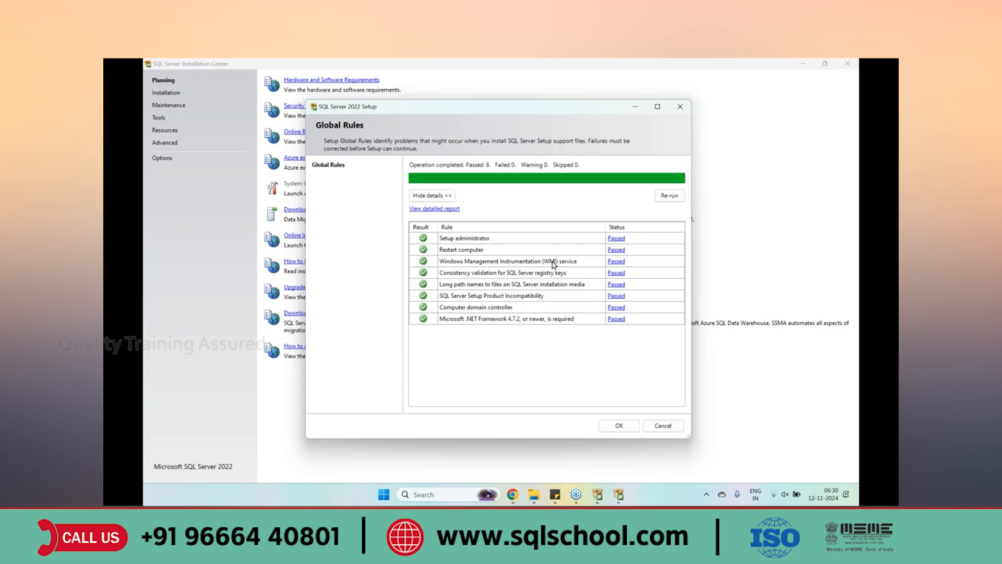
Dismiss the passed Global Rules check and launch a new standalone SQL Server 2022 installation
click(618, 425)
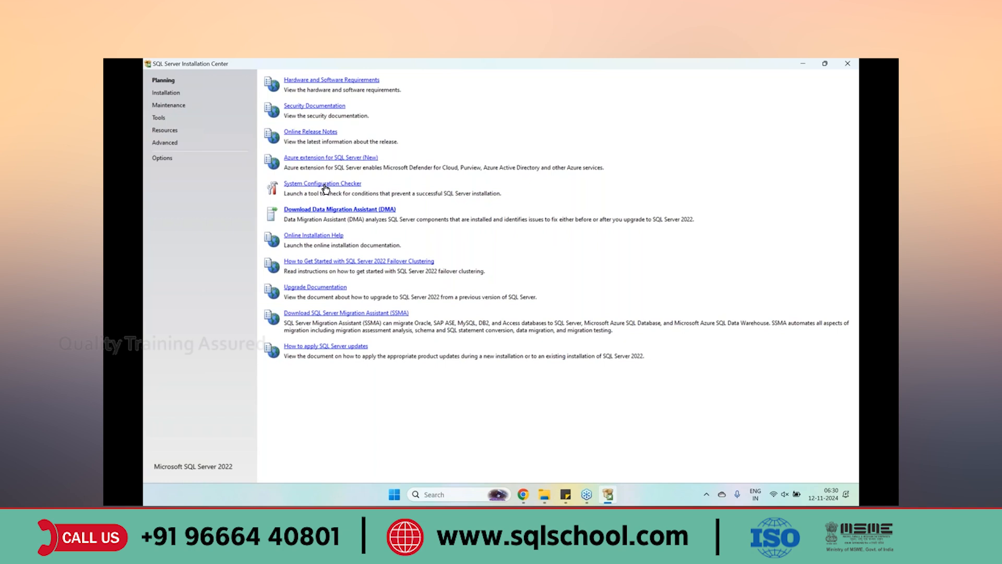
click(164, 97)
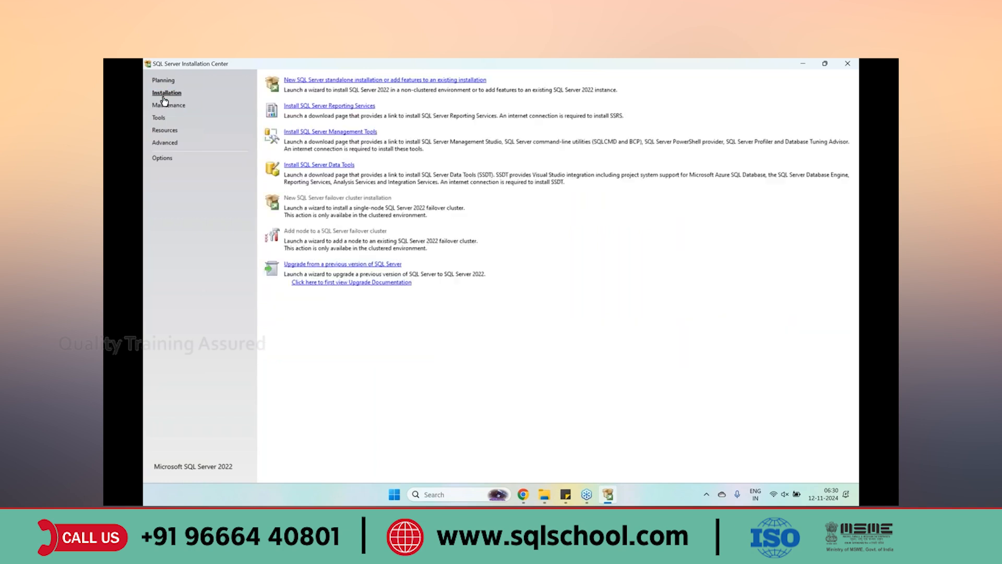
click(330, 81)
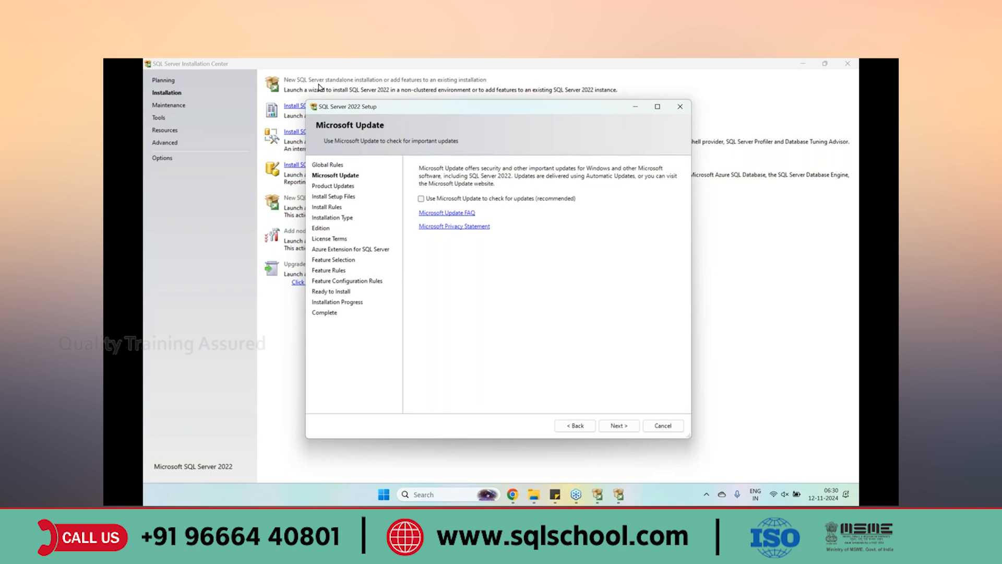
Advance setup past Microsoft Update and Install Rules, then open the free edition list
click(616, 425)
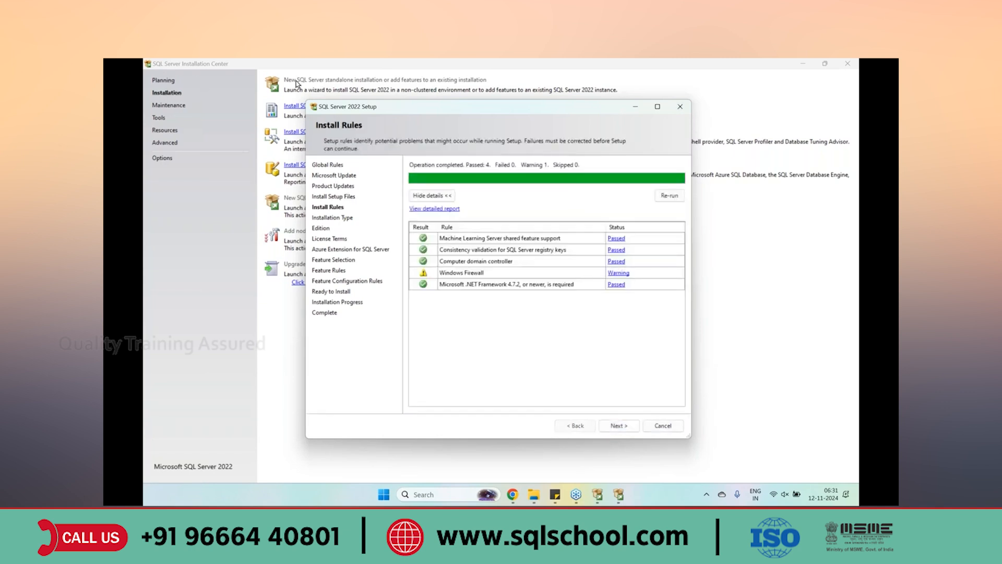
click(621, 431)
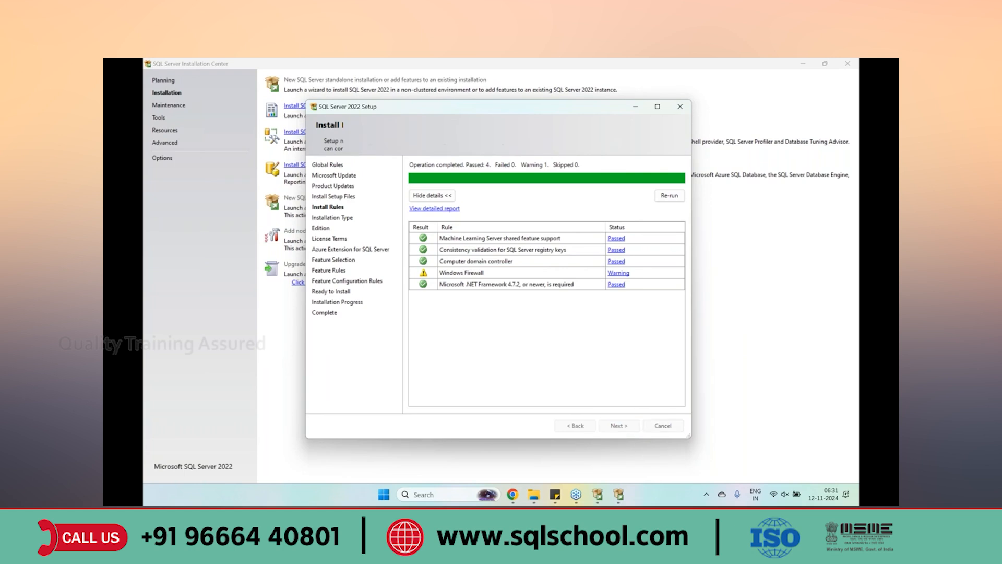
click(619, 425)
click(446, 244)
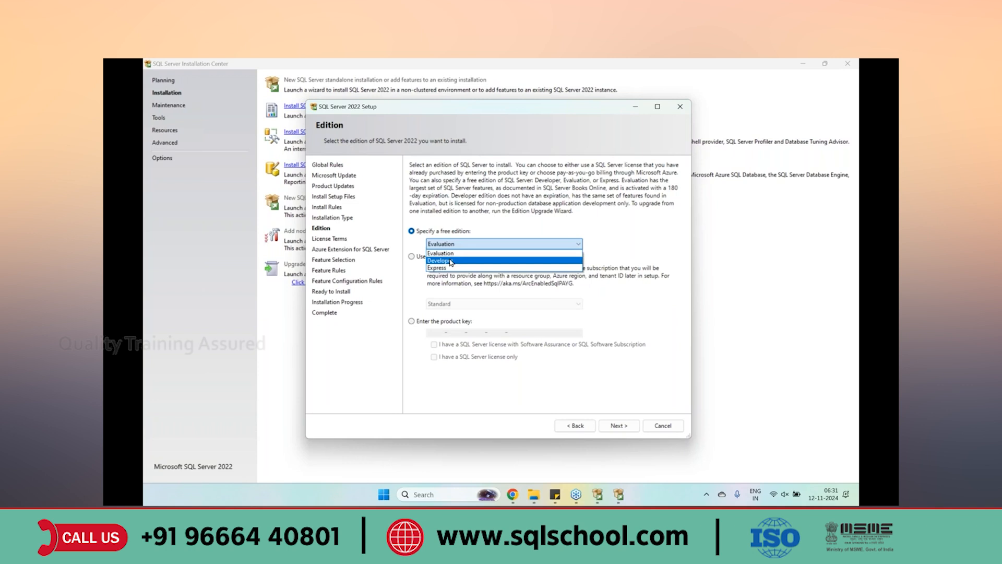
Choose the free Developer edition and accept the license terms
click(451, 261)
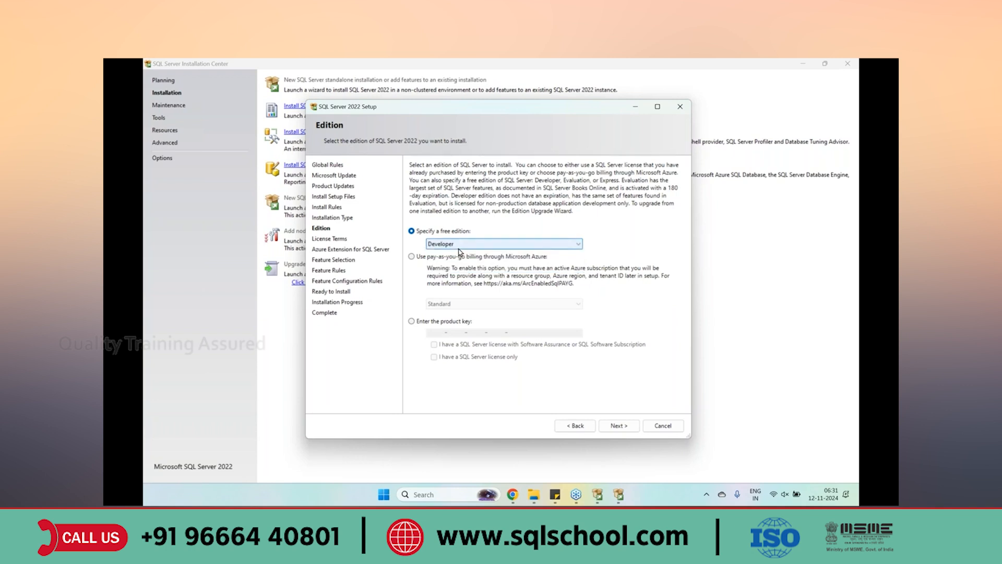
click(503, 245)
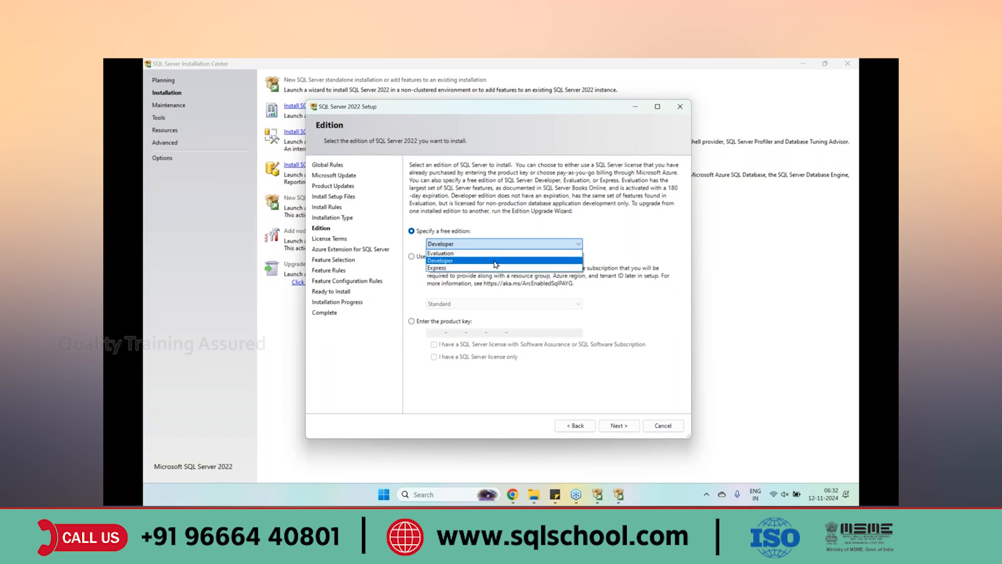
click(496, 264)
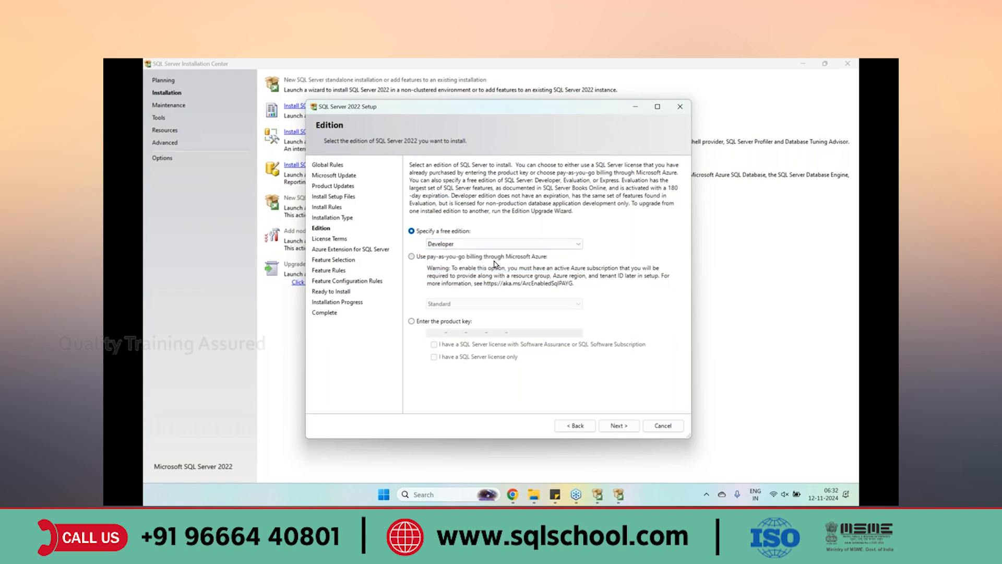
click(611, 425)
click(476, 358)
click(616, 426)
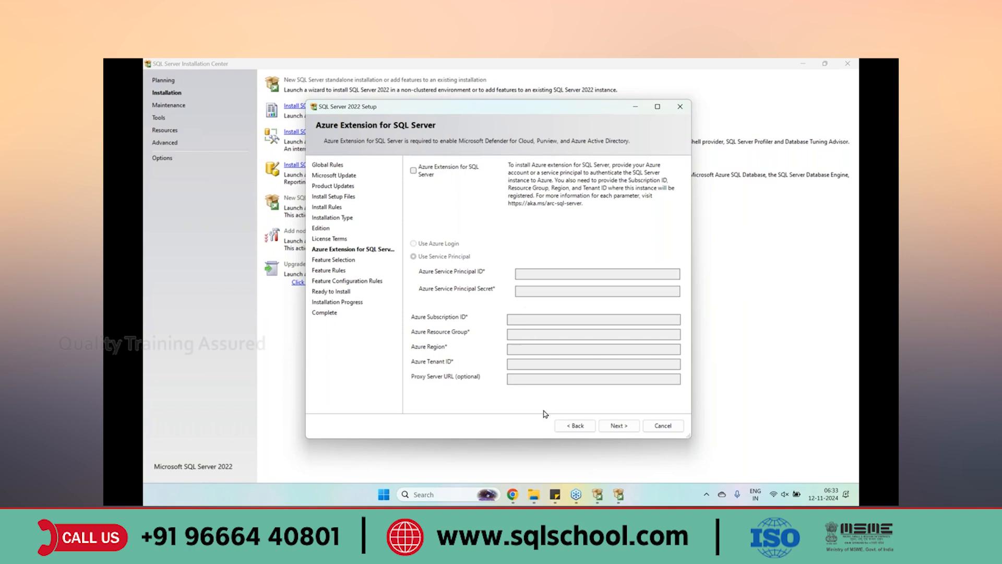
Leave Azure Extension for SQL Server unchecked and continue to Feature Selection
click(614, 427)
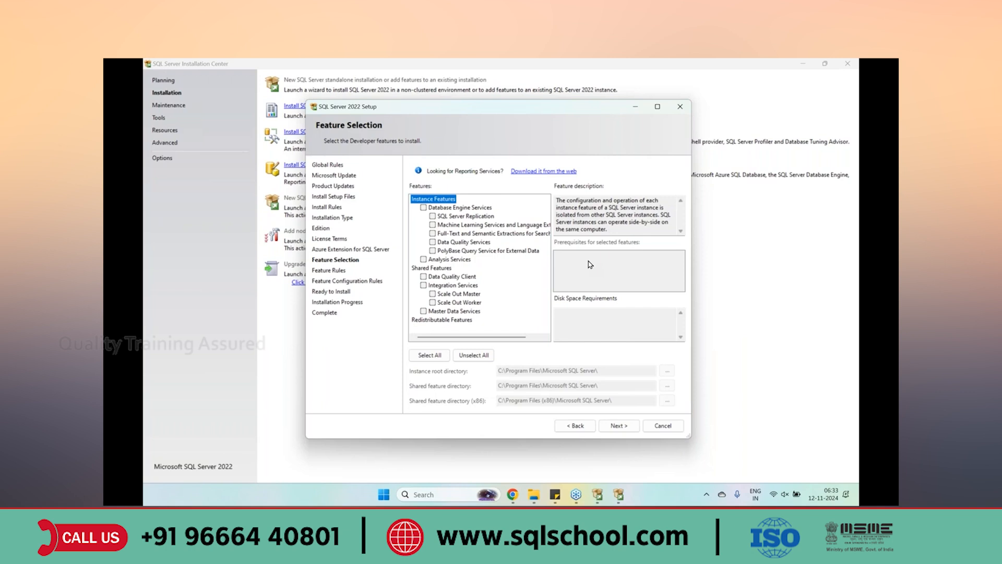
Check Database Engine Services and continue to Instance Configuration
click(424, 208)
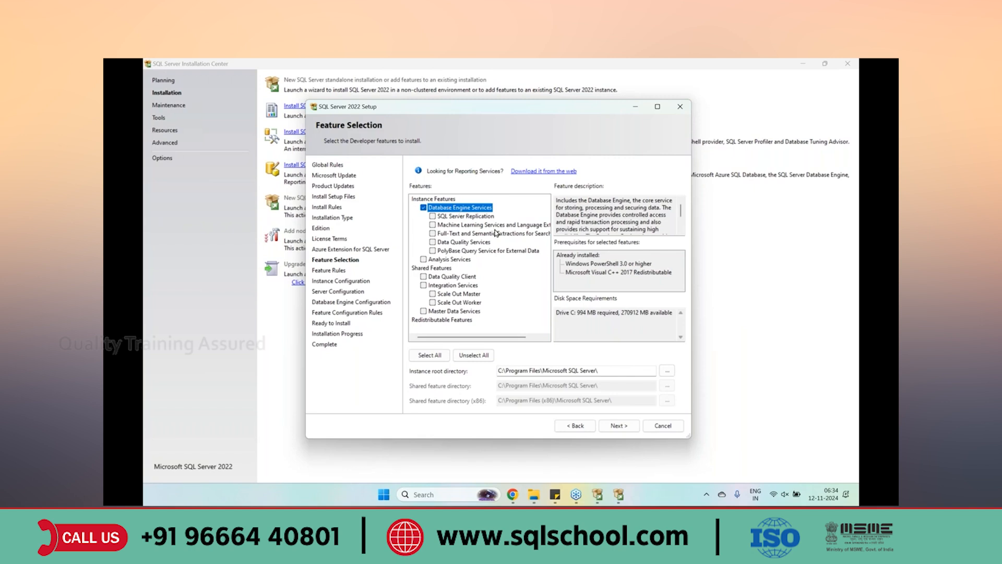
click(616, 426)
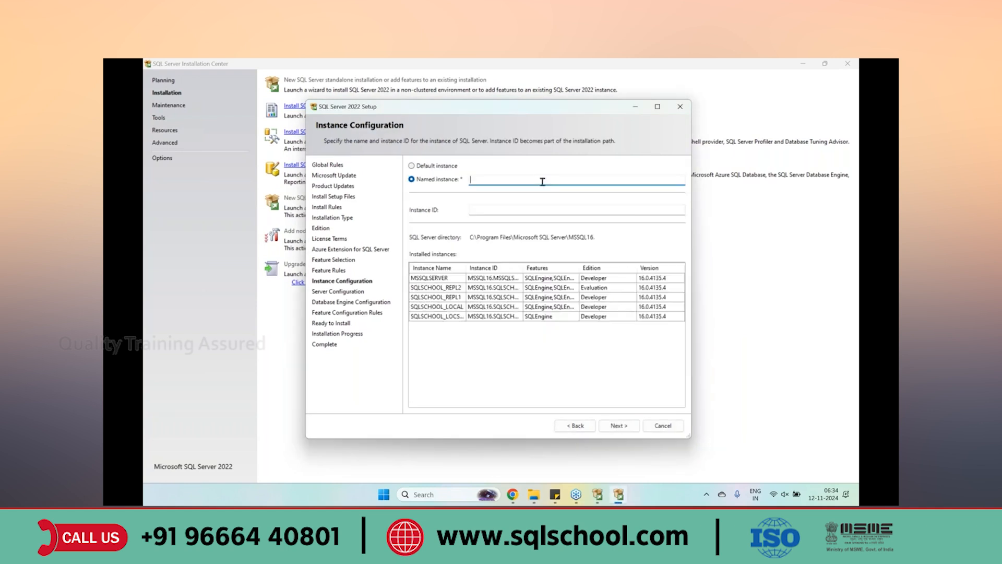
Set the named instance to SQLSCHOOL_LOC and proceed to Database Engine Configuration
text(SQLSCHOOL_LOC)
click(617, 425)
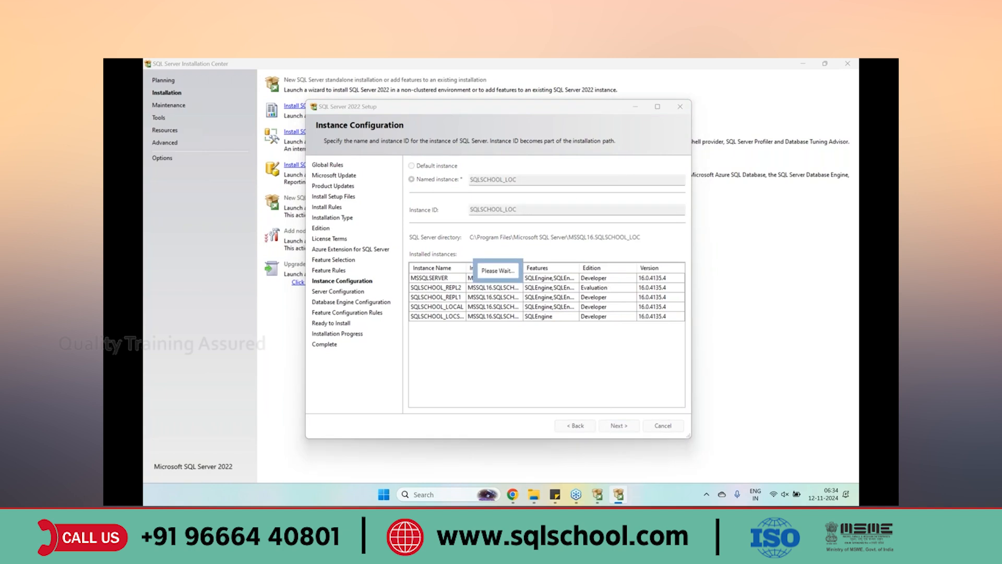
click(615, 424)
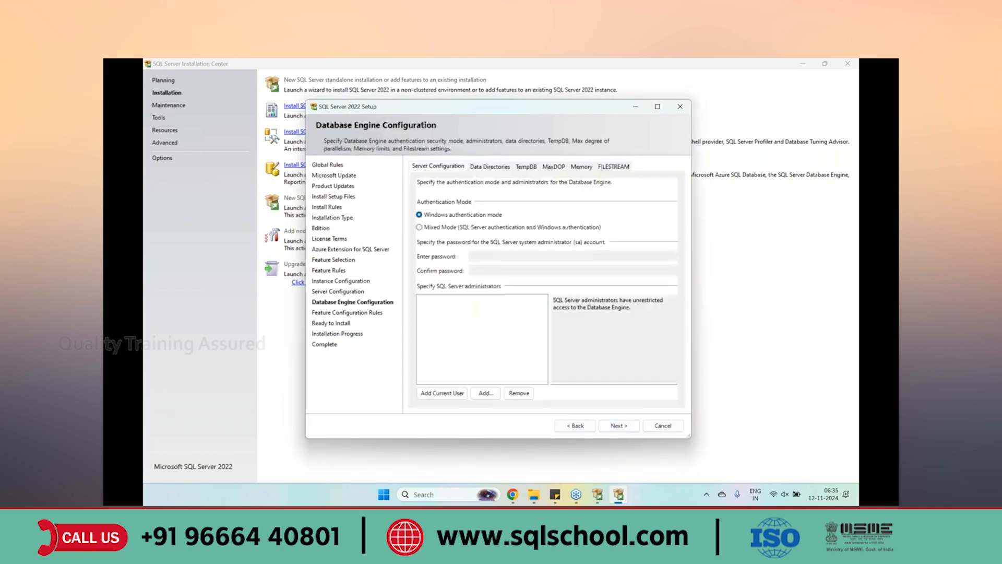
Add the current user as administrator, then quit setup and return to C:\software
click(426, 394)
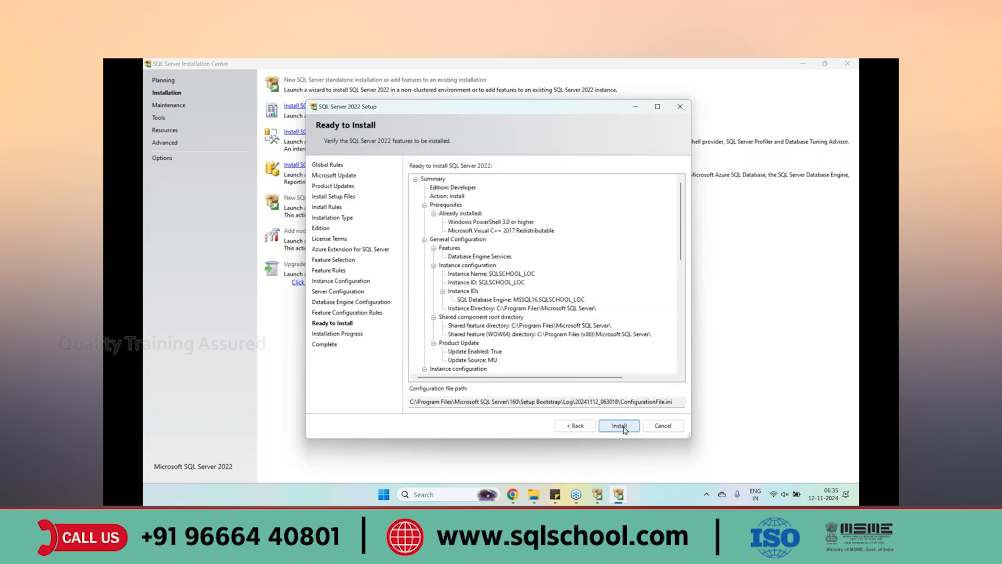
click(663, 426)
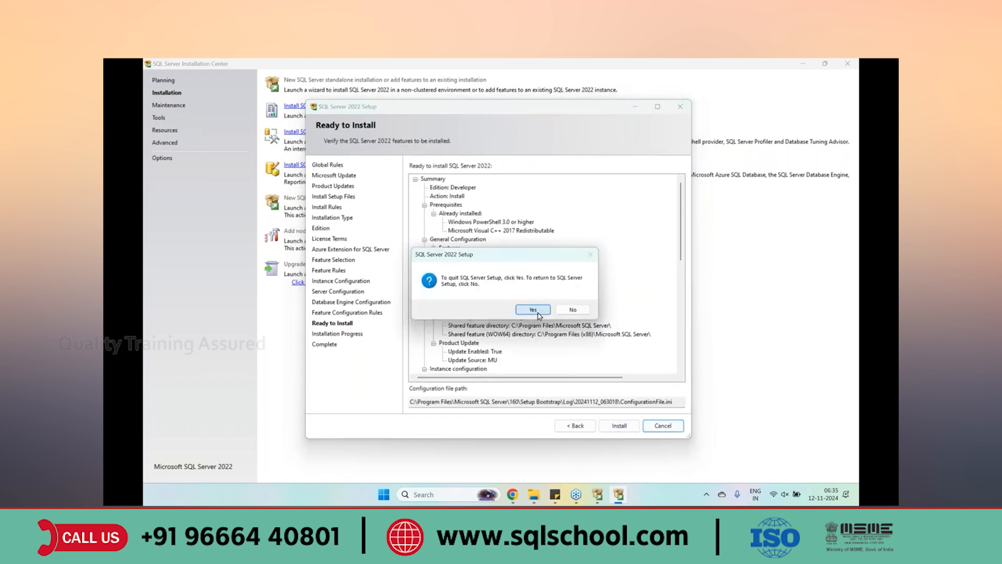
click(571, 309)
click(854, 66)
click(375, 90)
Open the SQLServer2022-x64-ENU folder and run SETUP to relaunch the installer
click(288, 163)
right_click(288, 167)
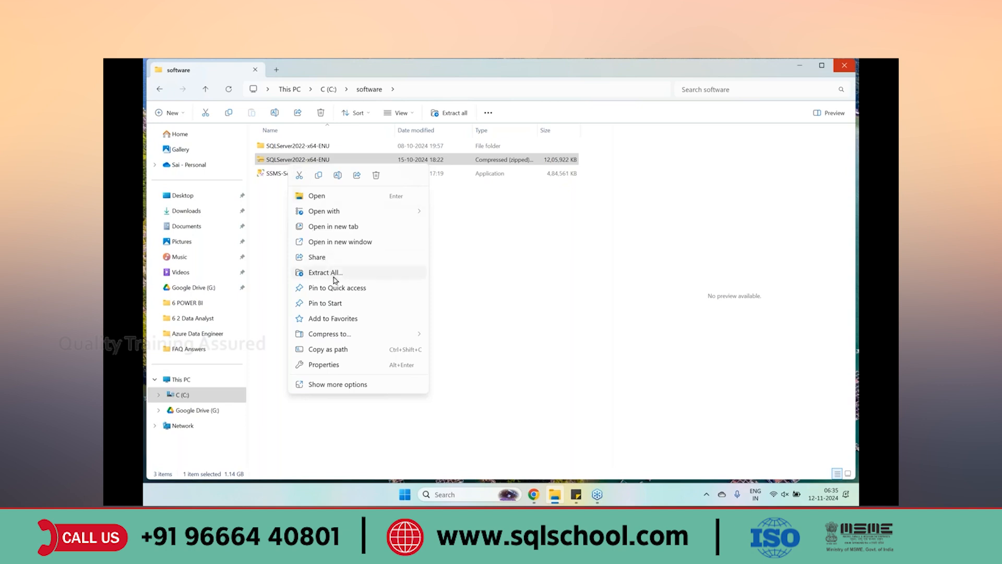
click(306, 146)
double_click(308, 147)
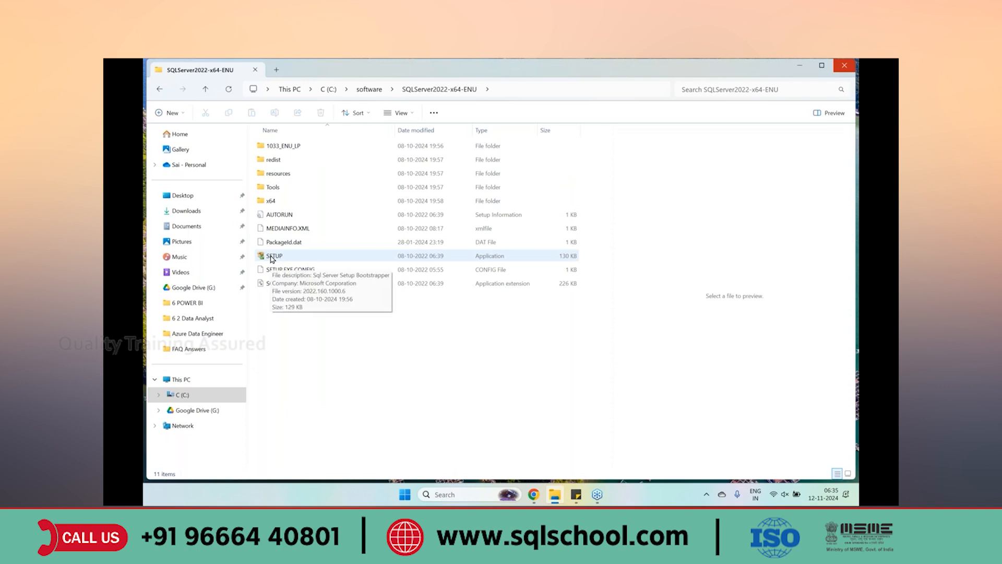
click(474, 259)
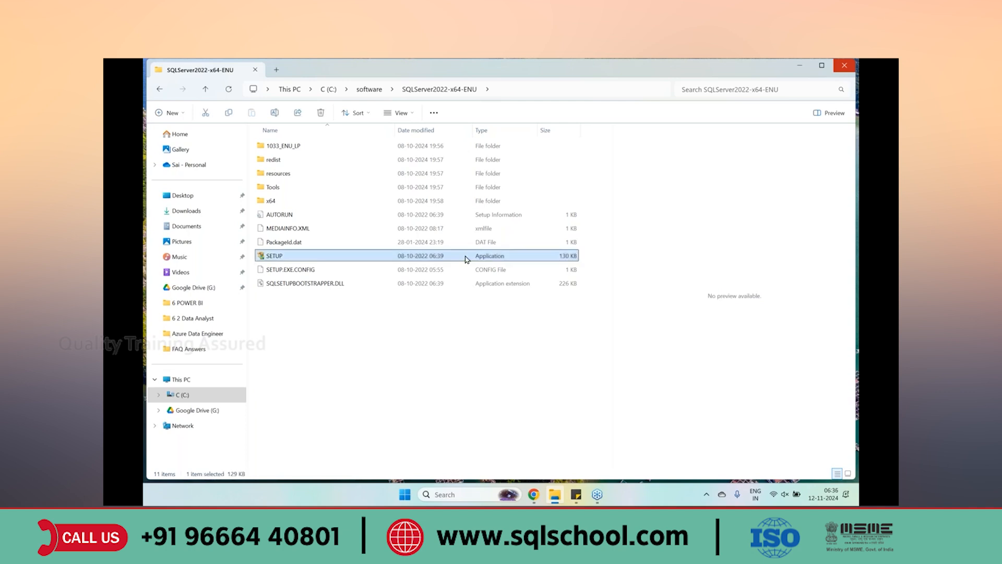
click(300, 274)
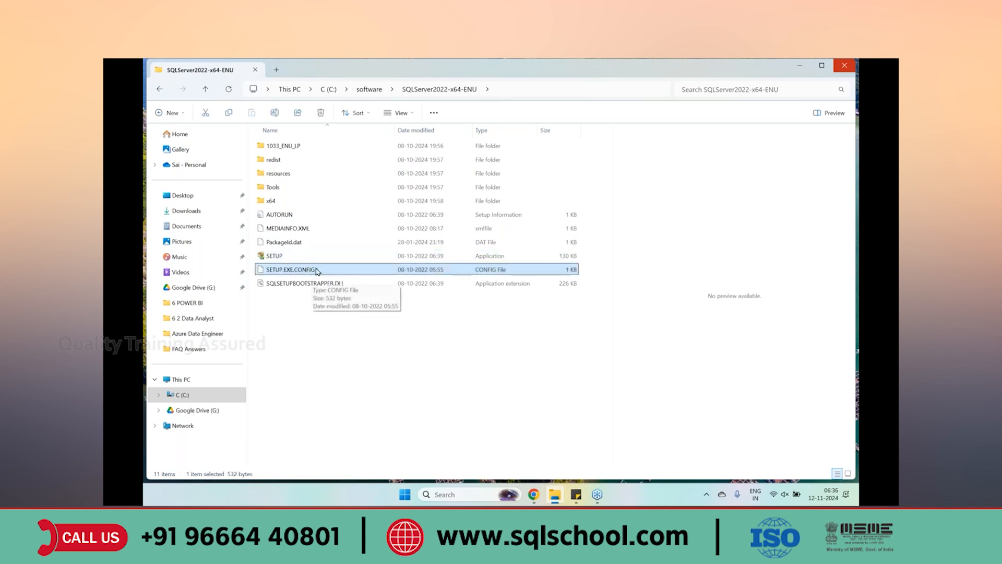
click(278, 258)
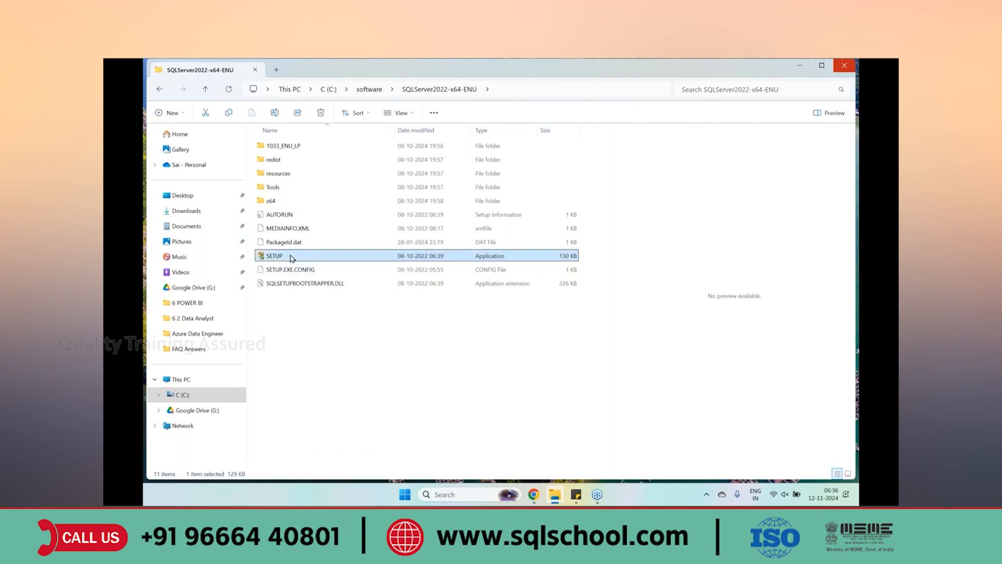
double_click(291, 258)
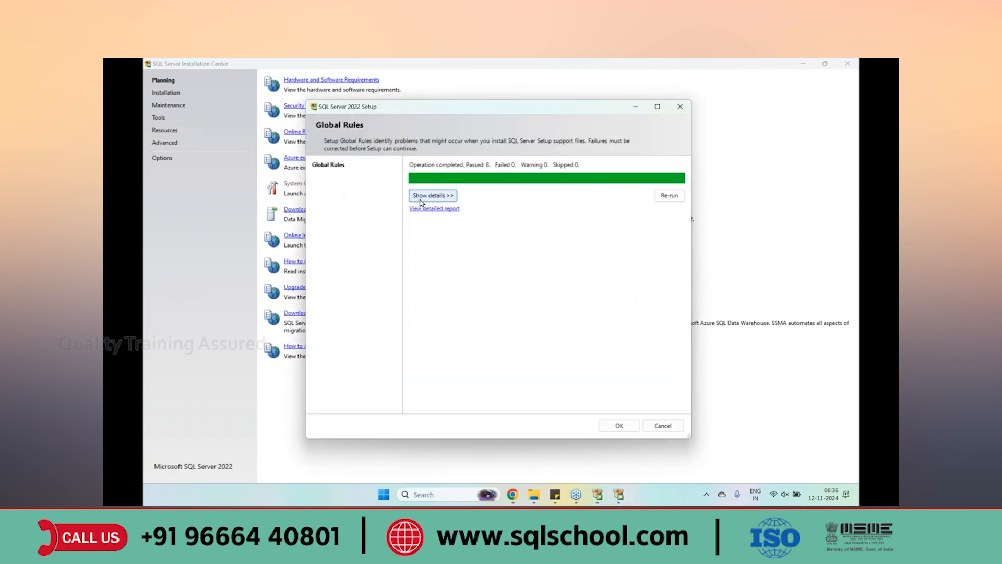
Show the details of all 8 passed Global Rules, then dismiss the check
click(420, 198)
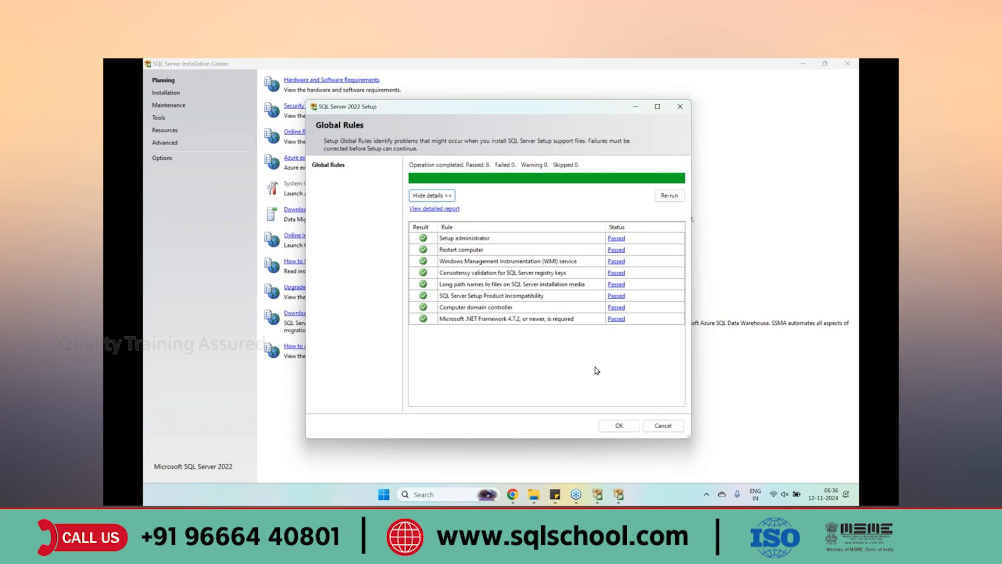
click(462, 249)
Start a new standalone installation and advance past update and install rules to Installation Type
click(616, 424)
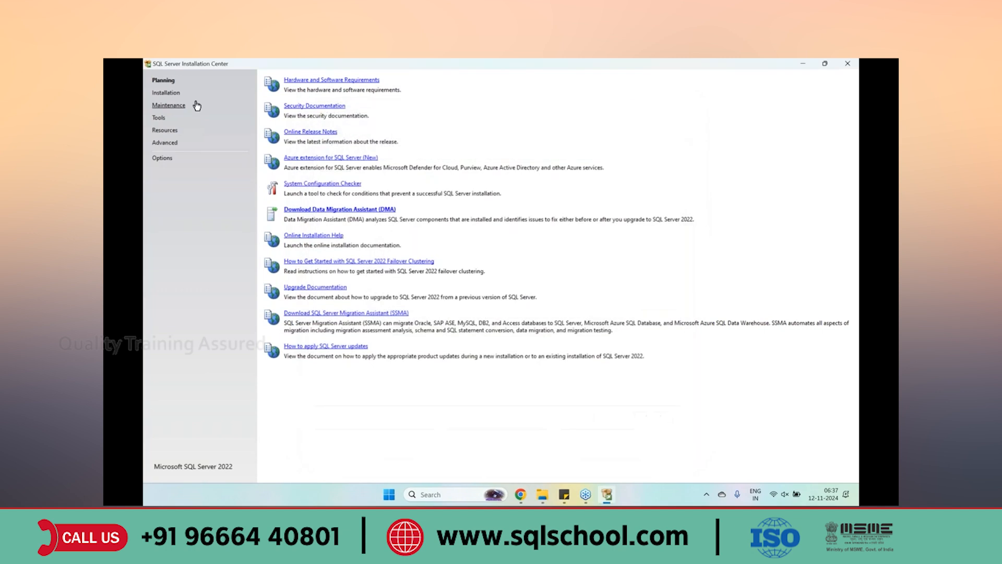
click(175, 93)
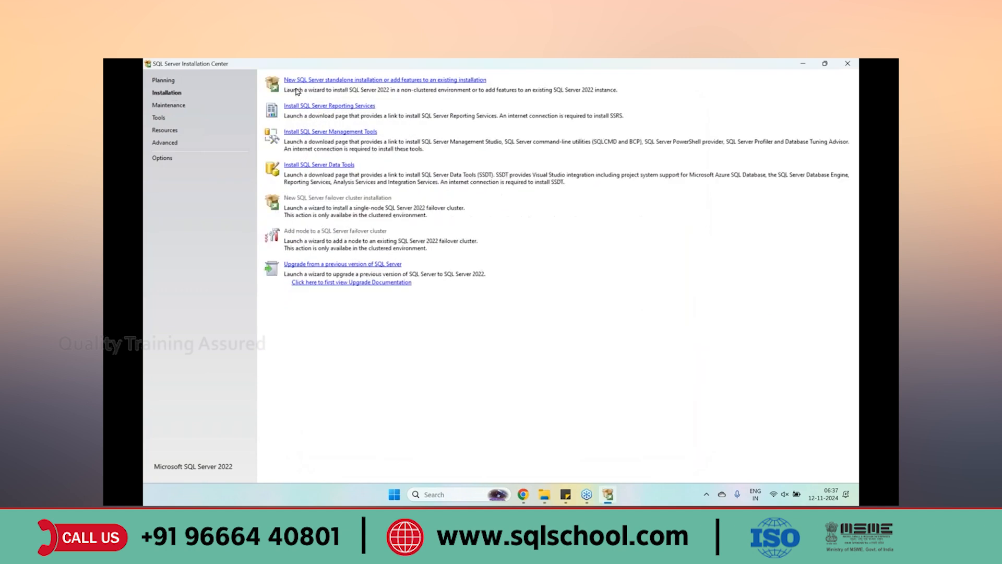
click(335, 81)
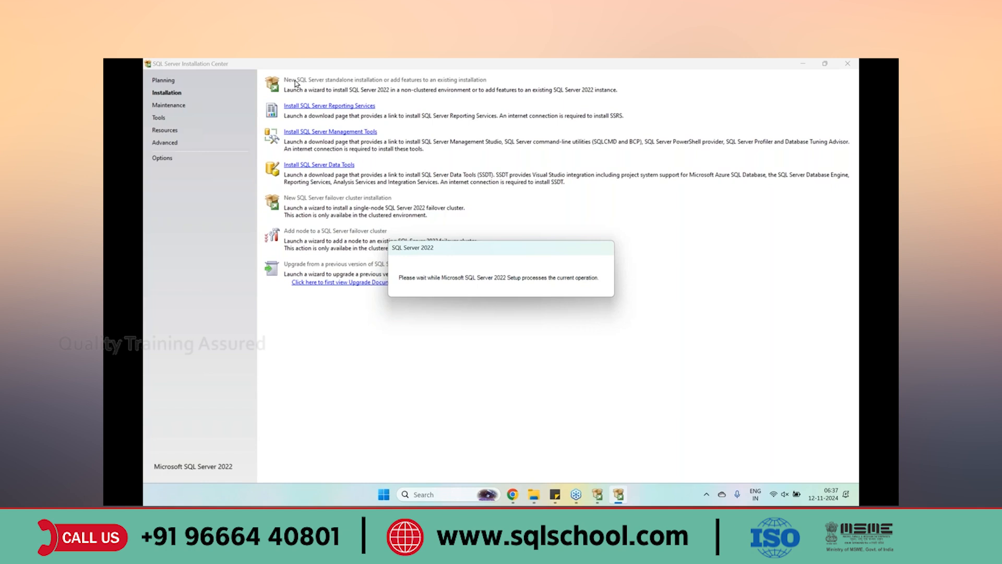
click(617, 426)
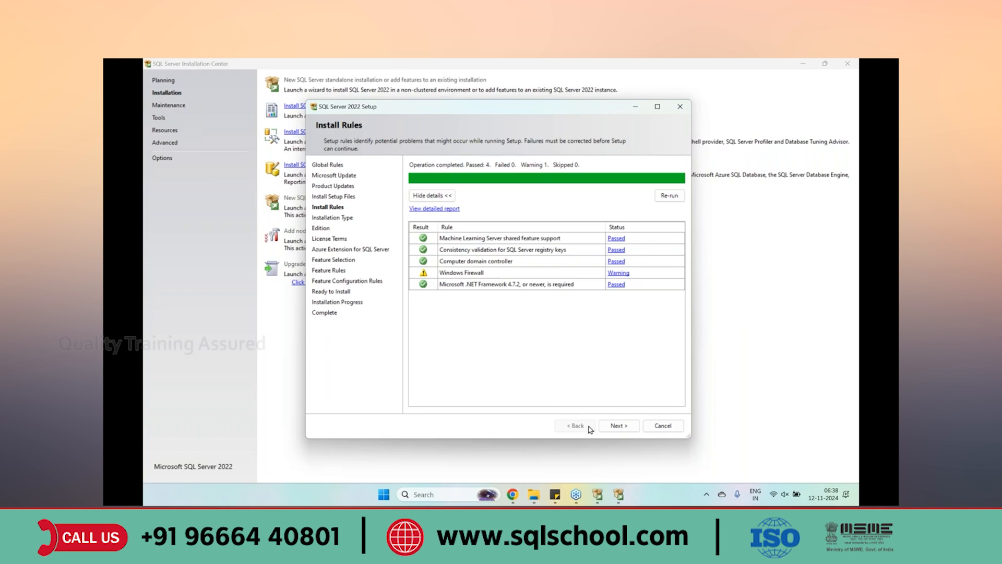
click(621, 426)
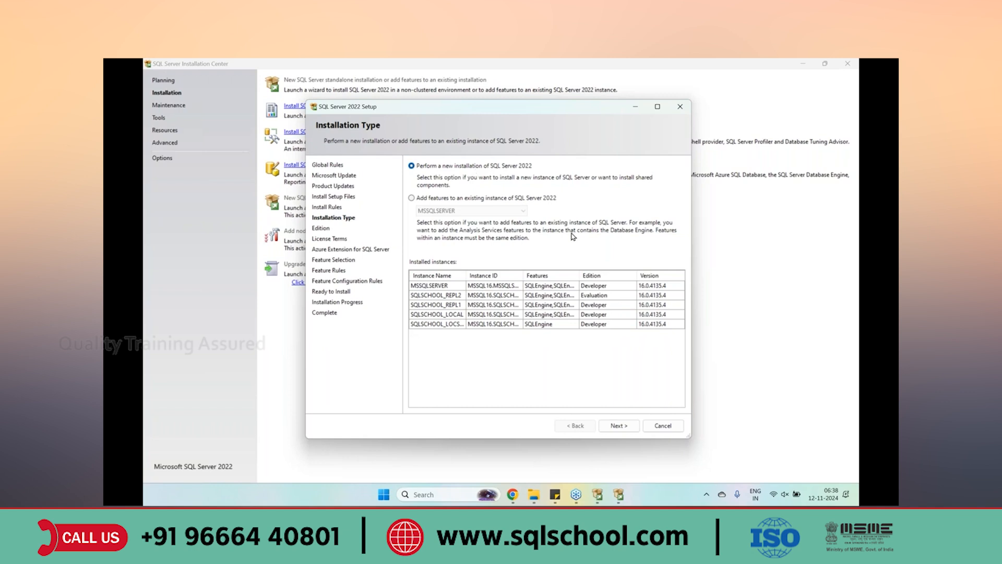
Start a new SQL Server 2022 installation using the free Developer edition
click(623, 426)
click(486, 244)
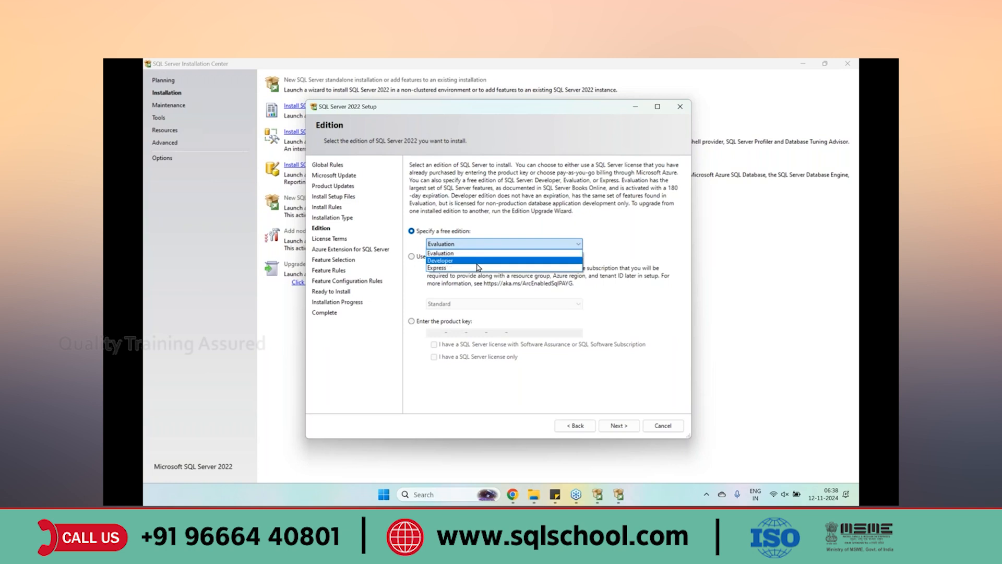
click(477, 261)
click(619, 425)
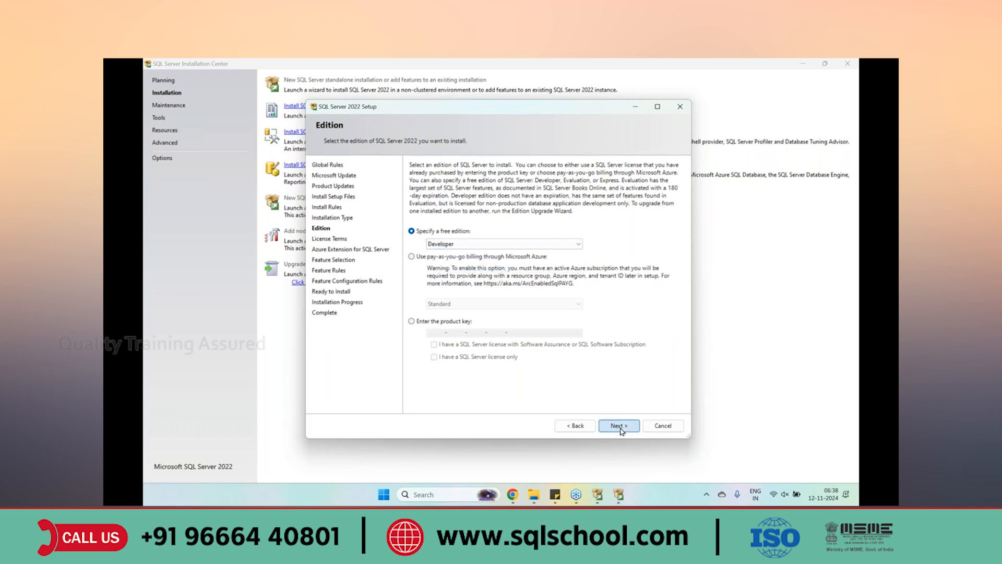
Accept the license terms and leave the Azure Extension for SQL Server turned off
click(426, 355)
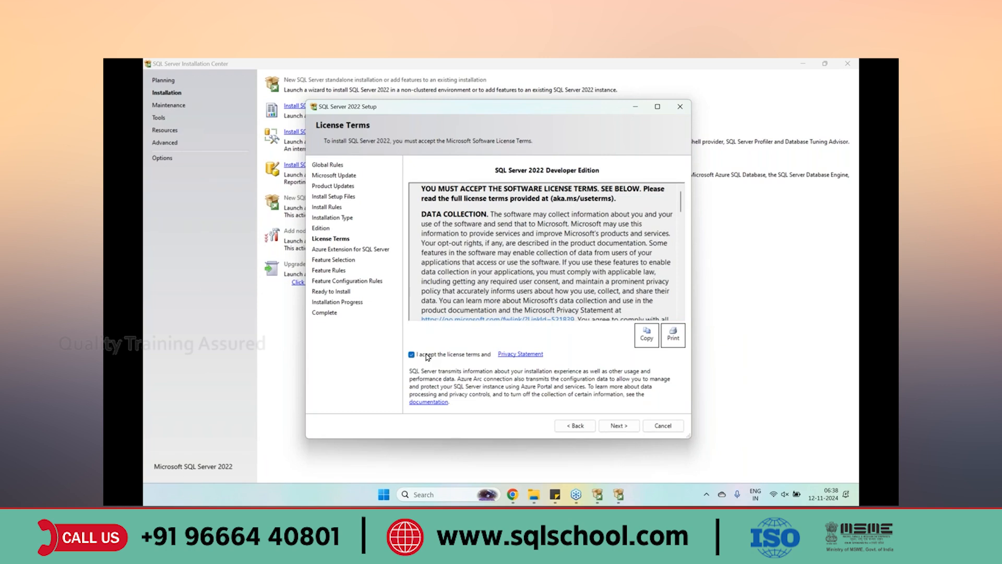
click(618, 426)
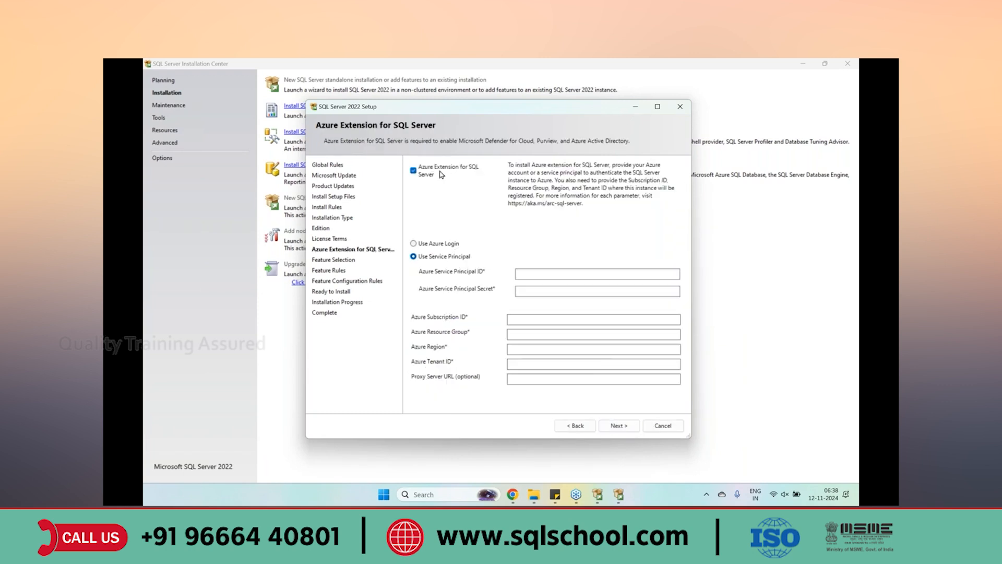
click(414, 172)
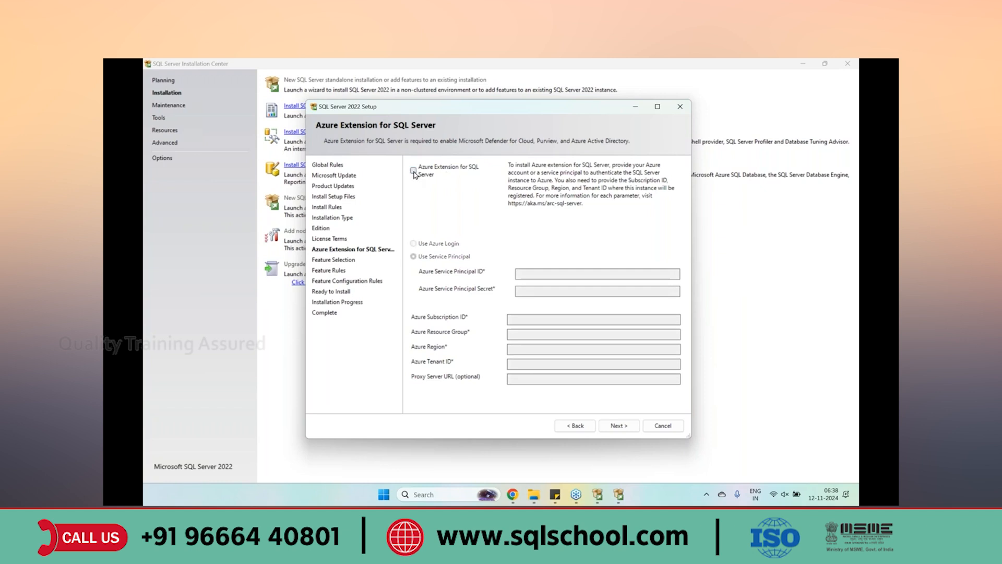
click(611, 425)
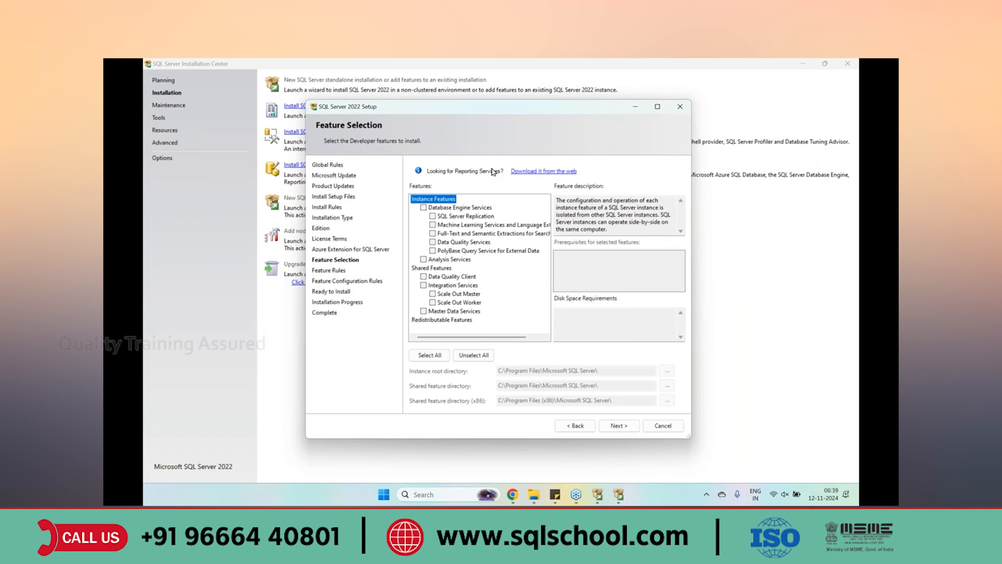
Check Database Engine Services in the features list and continue to Instance Configuration
click(423, 208)
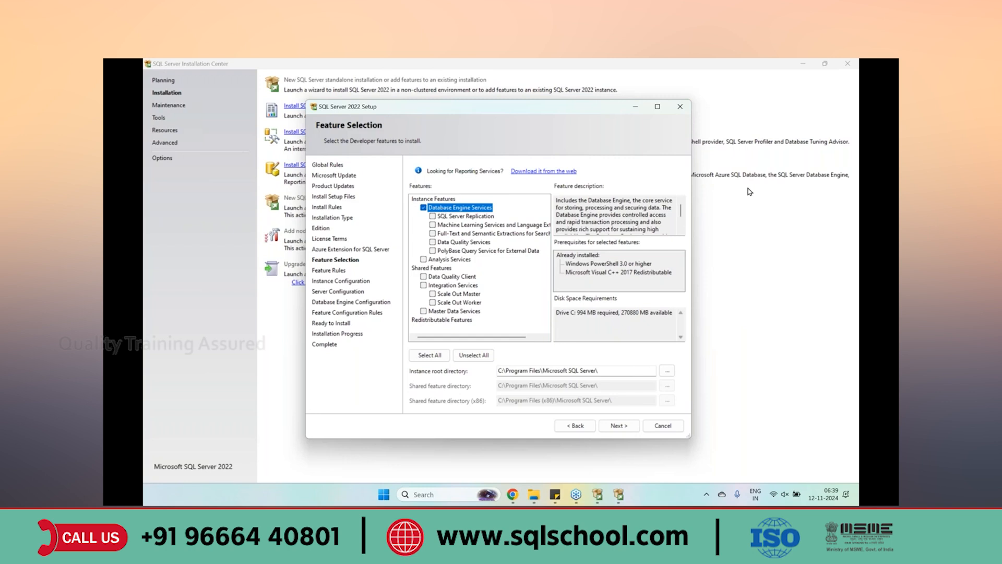
click(618, 425)
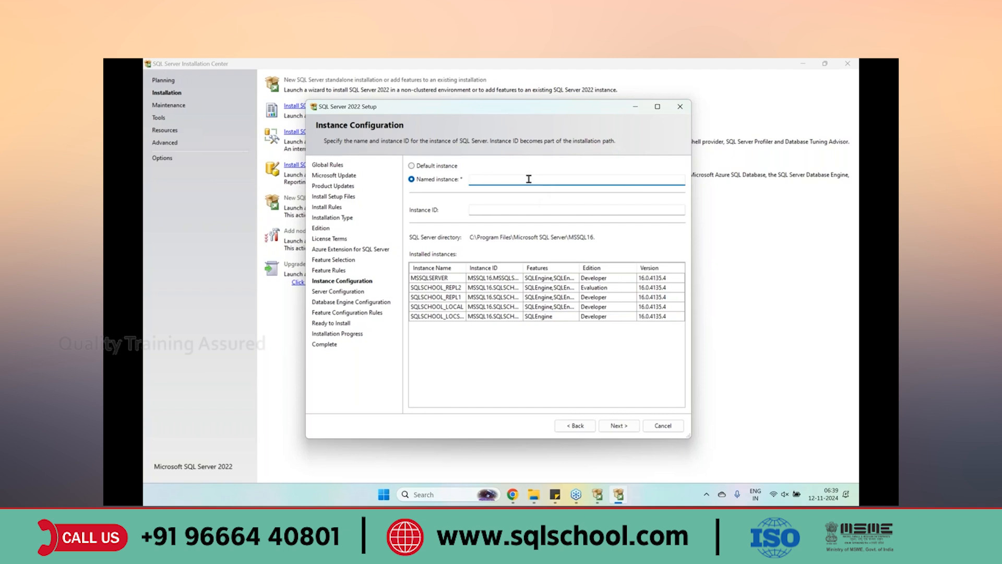
Make it a named instance SQLSCHOOL_LOC so the instance ID fills in as SQLSCHOOL_LOC
click(425, 167)
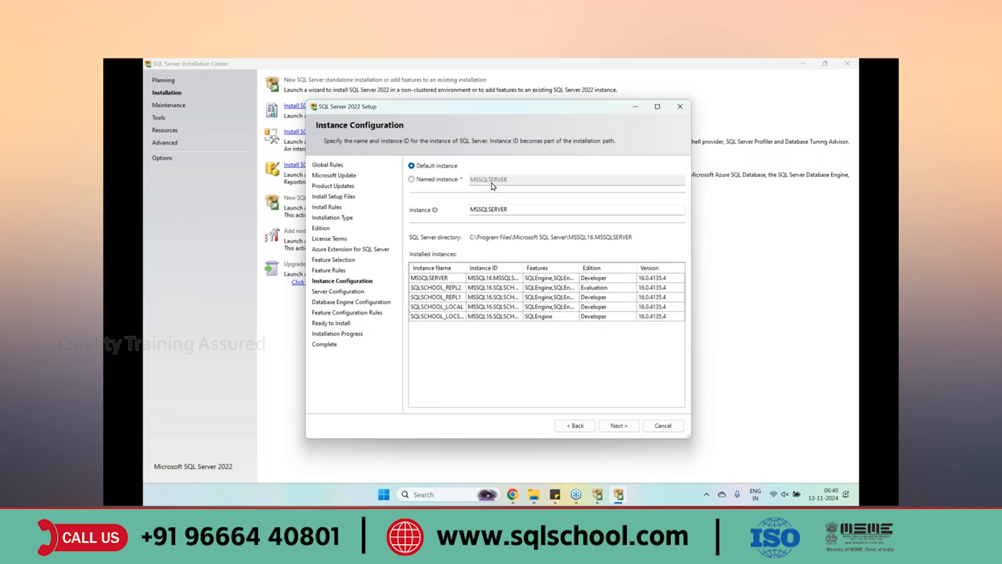
click(445, 181)
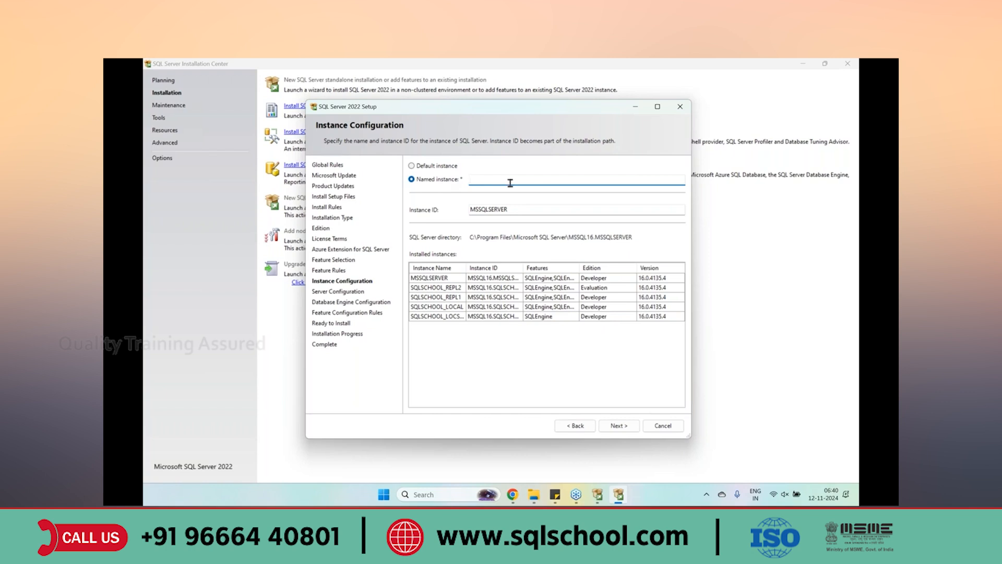
text(SQ)
key(BackSpace)
key(BackSpace)
text(SQLSCHOOL_LOC)
key(Tab)
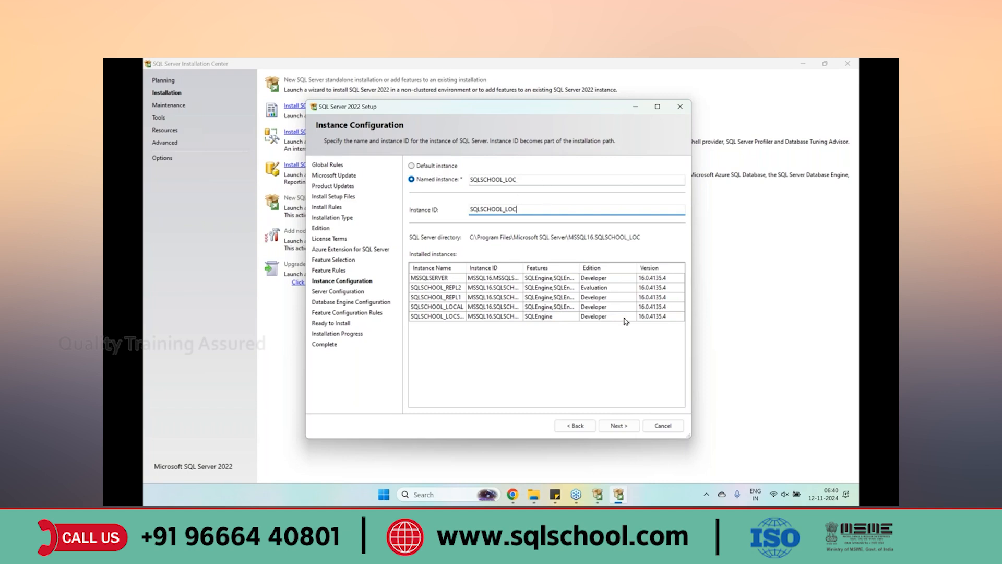
click(625, 425)
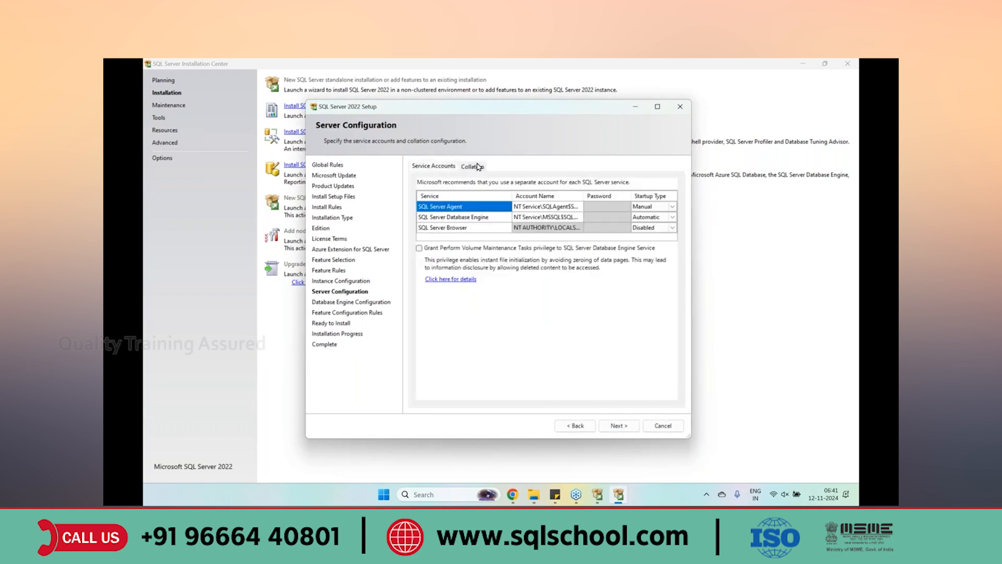
click(477, 166)
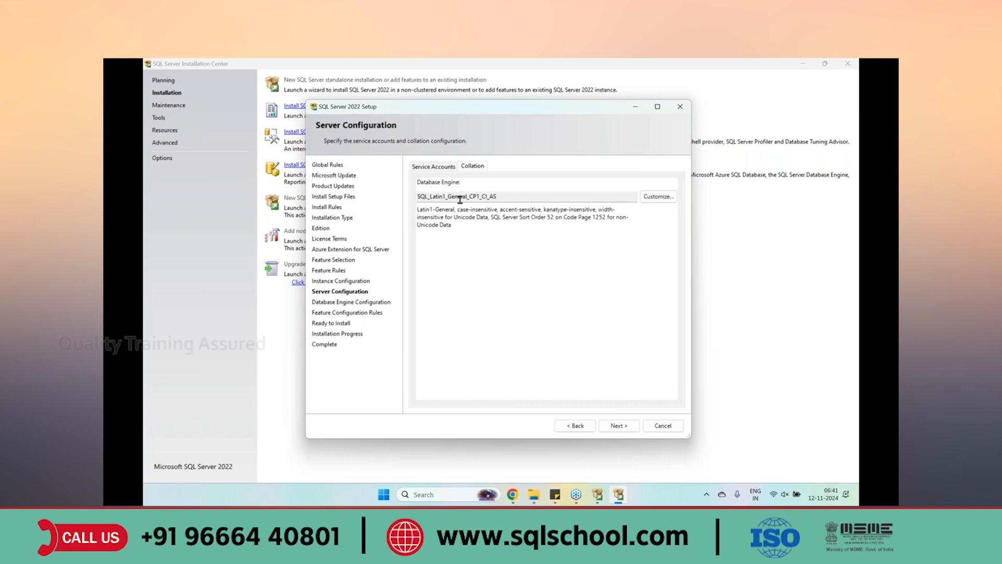
drag(429, 196, 446, 196)
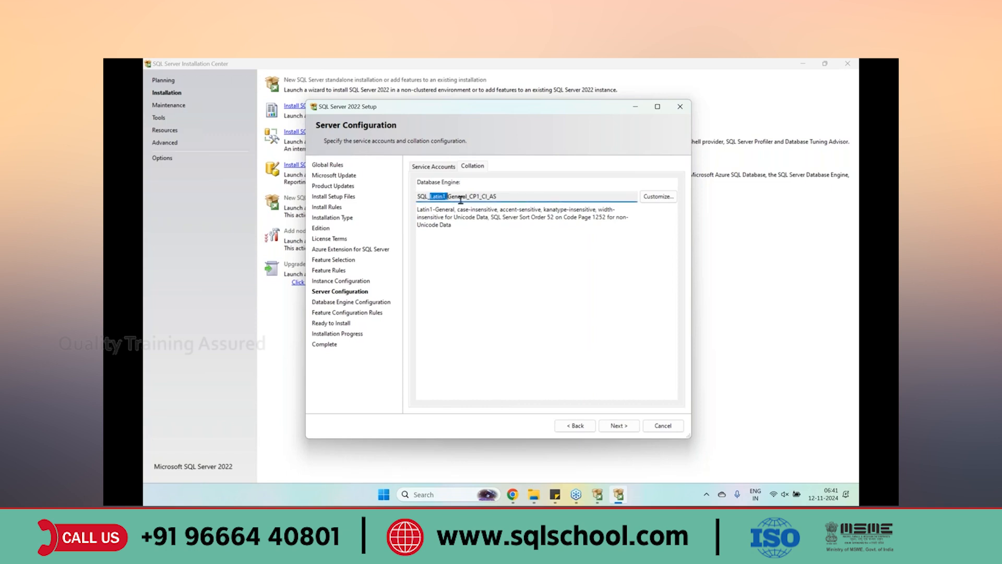
click(675, 198)
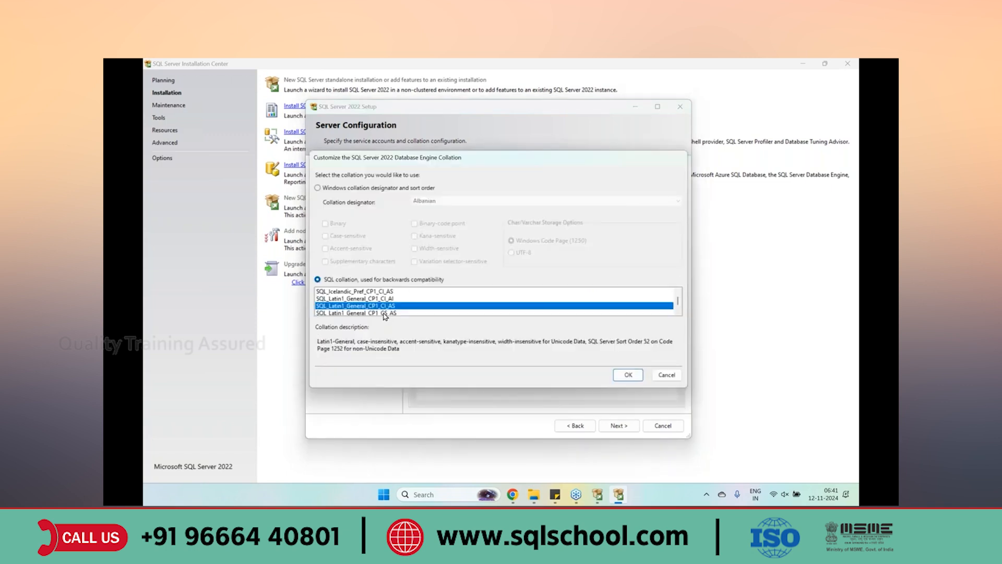
scroll(376, 307, down, 3)
scroll(376, 307, down, 10)
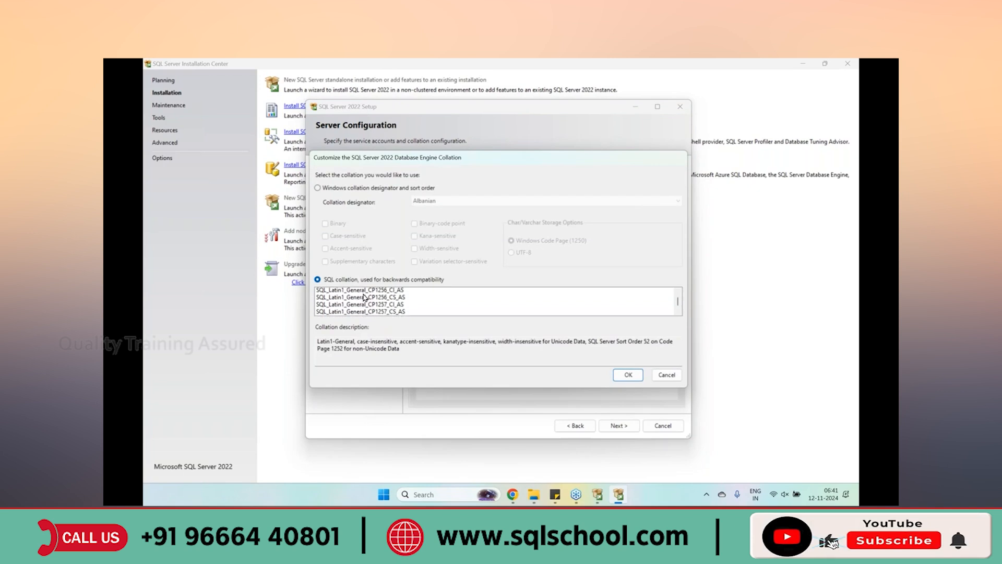
scroll(370, 301, down, 6)
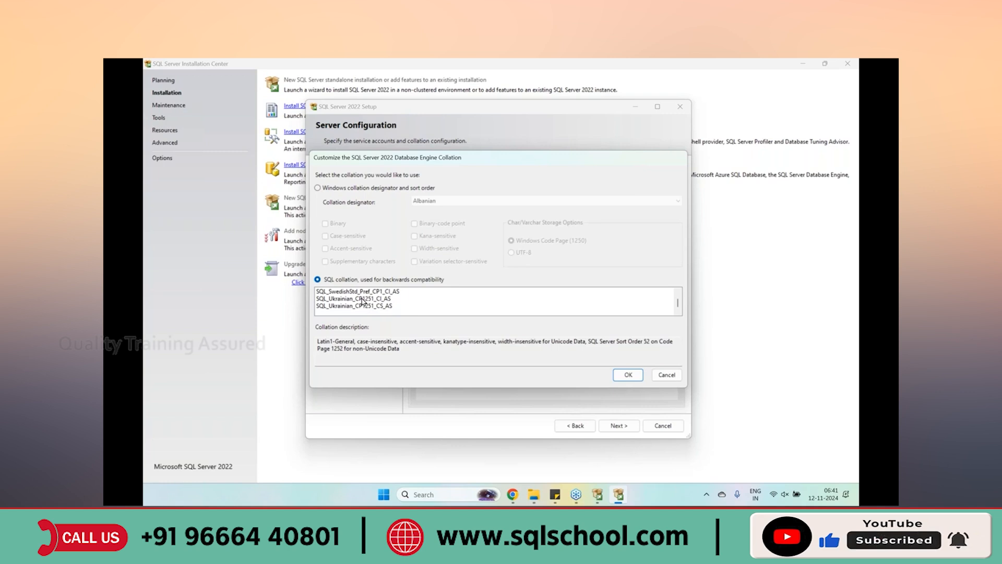
click(666, 375)
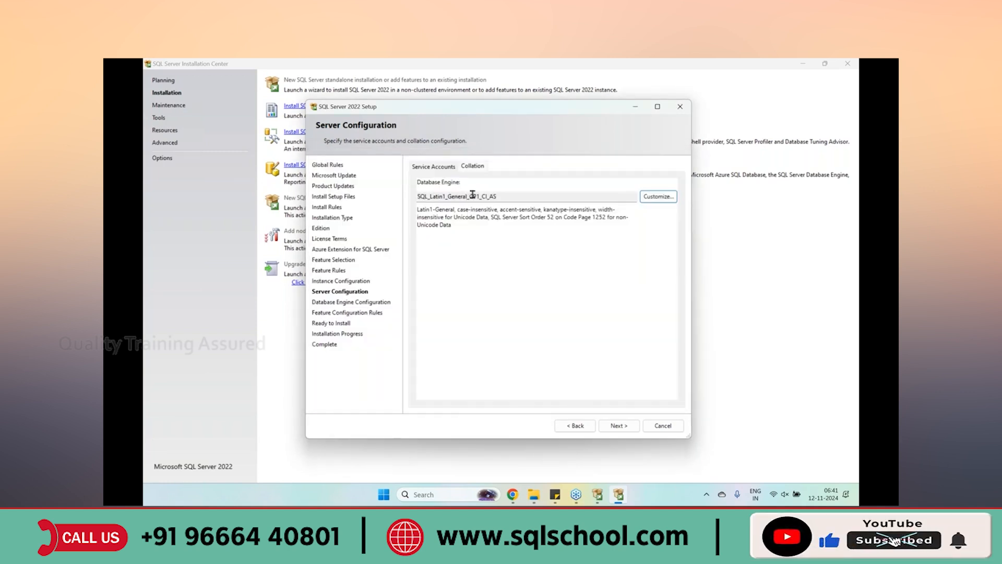
On Database Engine Configuration, choose Mixed Mode (SQL Server and Windows authentication)
click(616, 425)
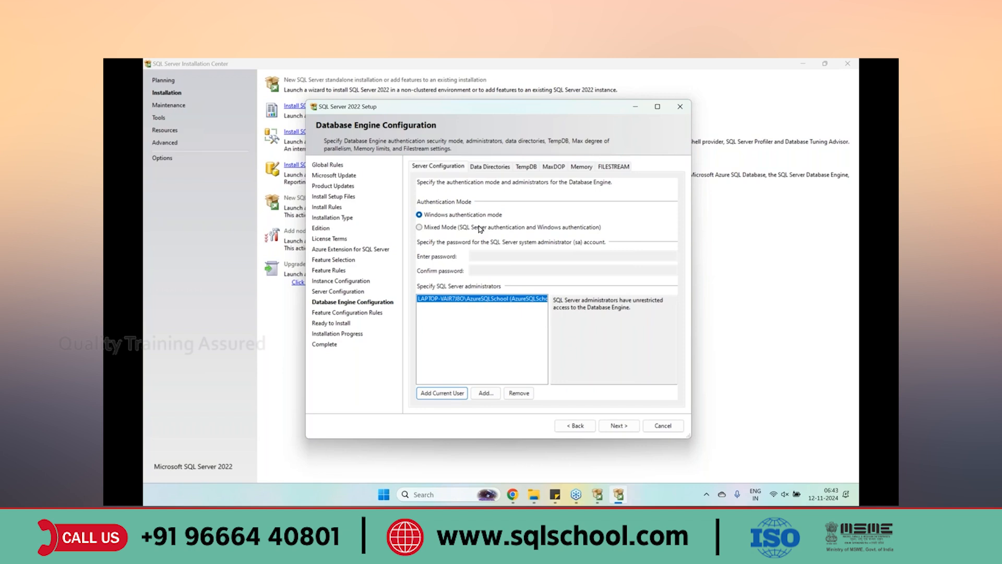
click(435, 233)
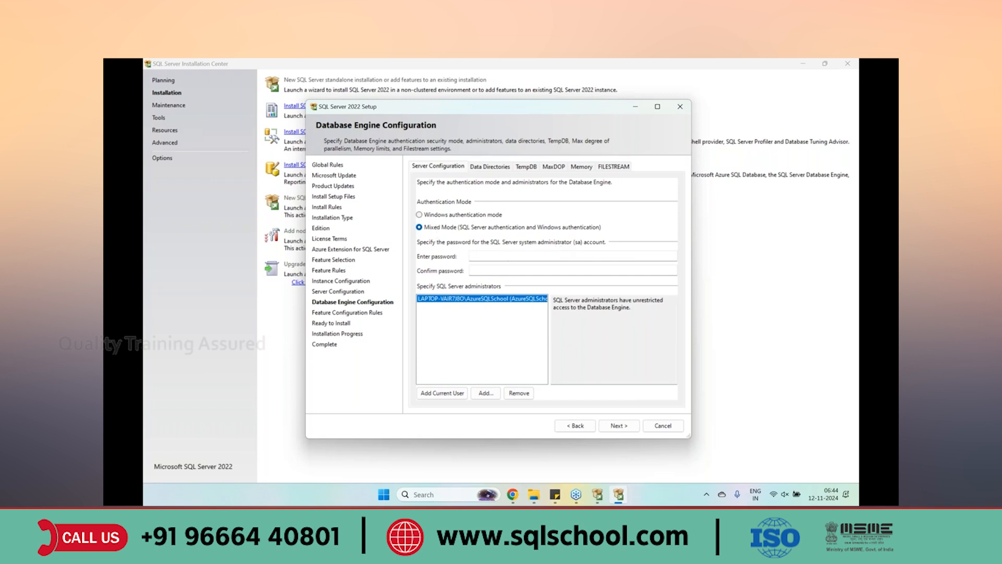
Enter the sa account password and confirm it in the second field
click(485, 257)
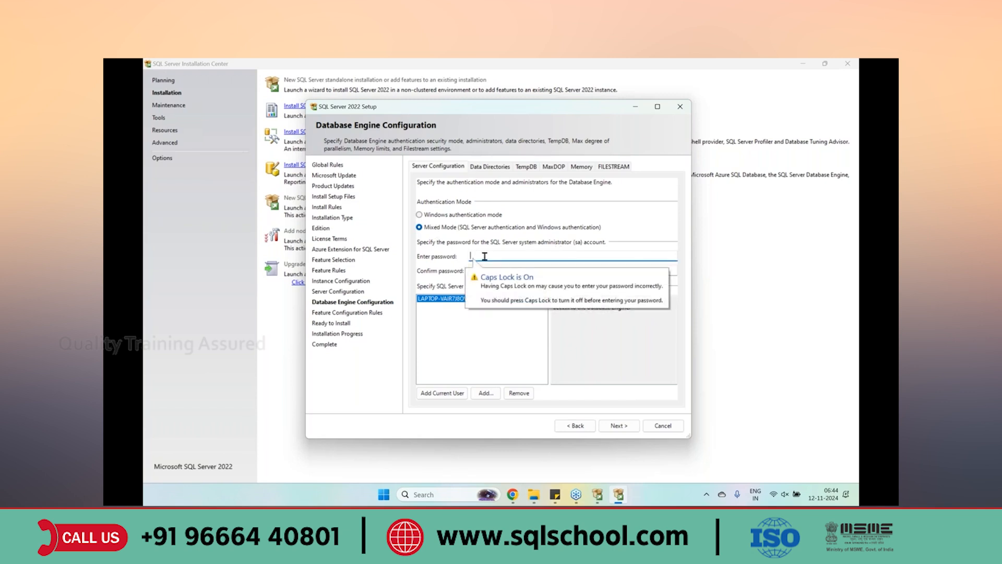
text(12345)
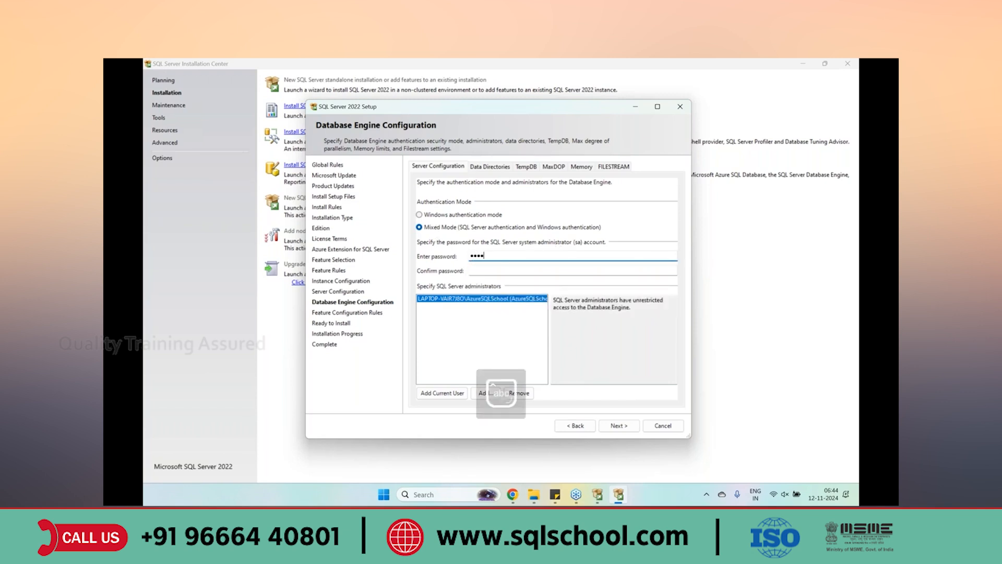
text(••••)
key(Tab)
text(•••••••••)
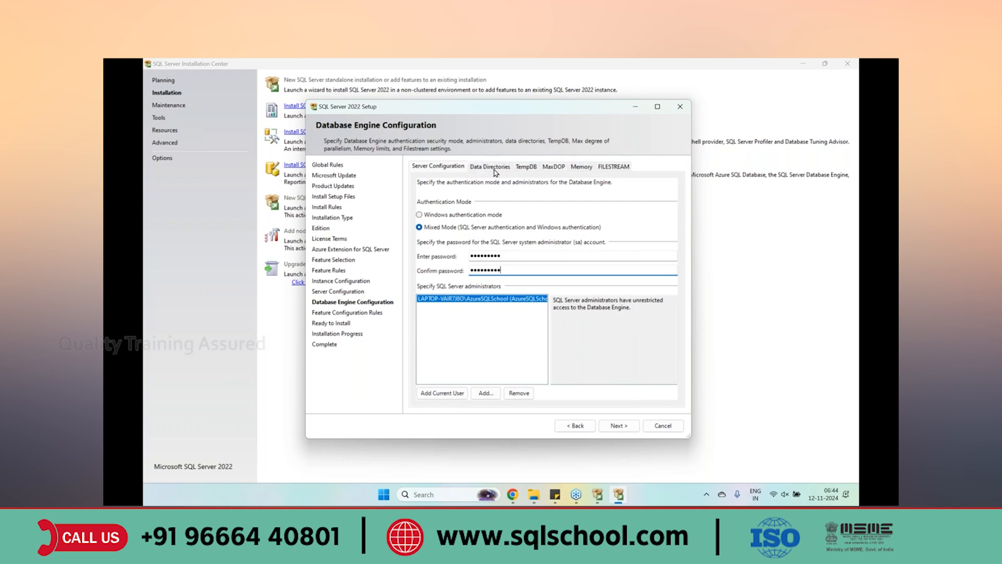
Advance to the Ready to Install summary and start installing SQL Server 2022
click(617, 425)
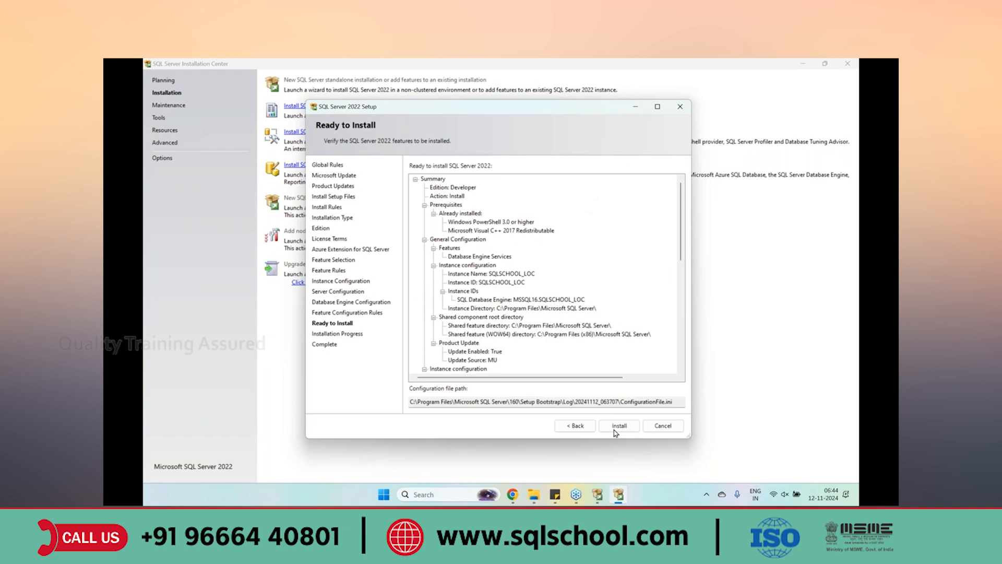
click(617, 427)
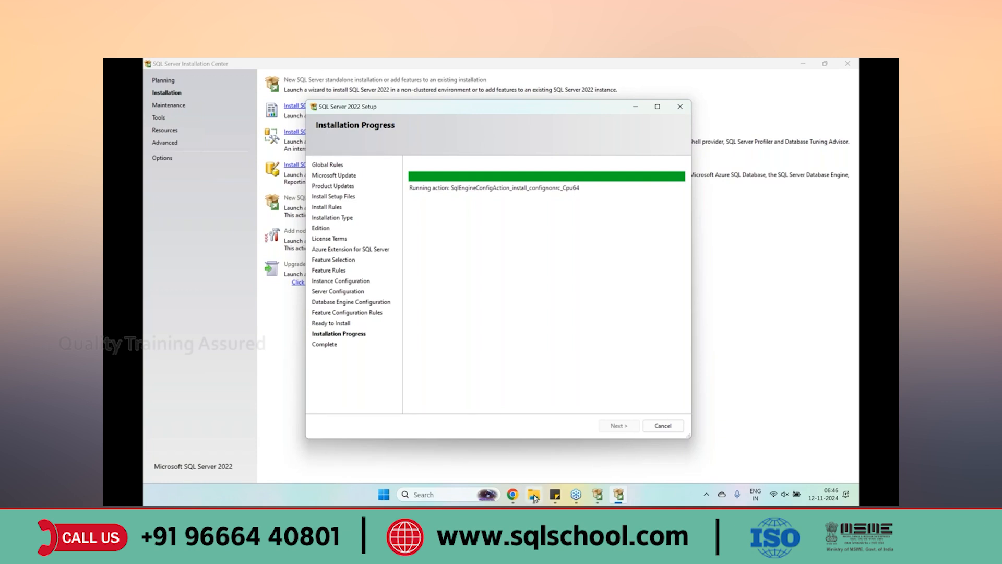
Show the C:\software folder in File Explorer and select the SSMS-Setup-ENU installer
mouse_move(533, 494)
click(523, 455)
click(369, 90)
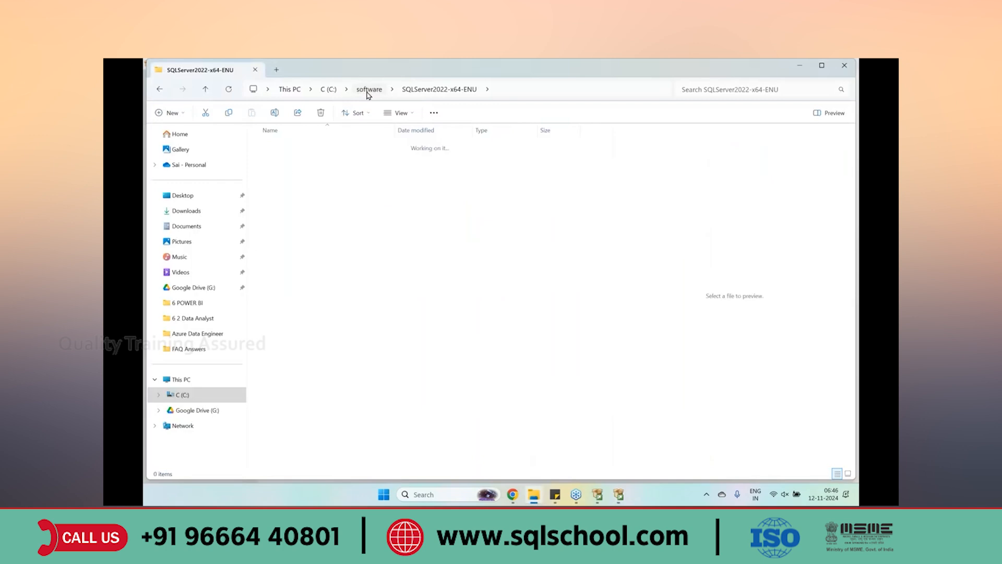
click(286, 176)
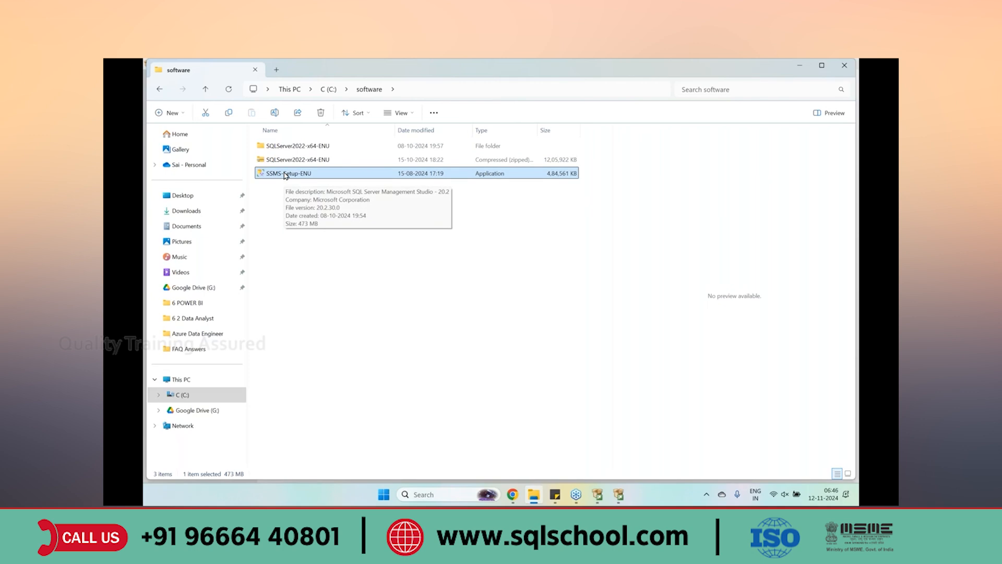
Launch SSMS-Setup-ENU, start its Repair setup, and move the SQL Server setup window aside
double_click(286, 175)
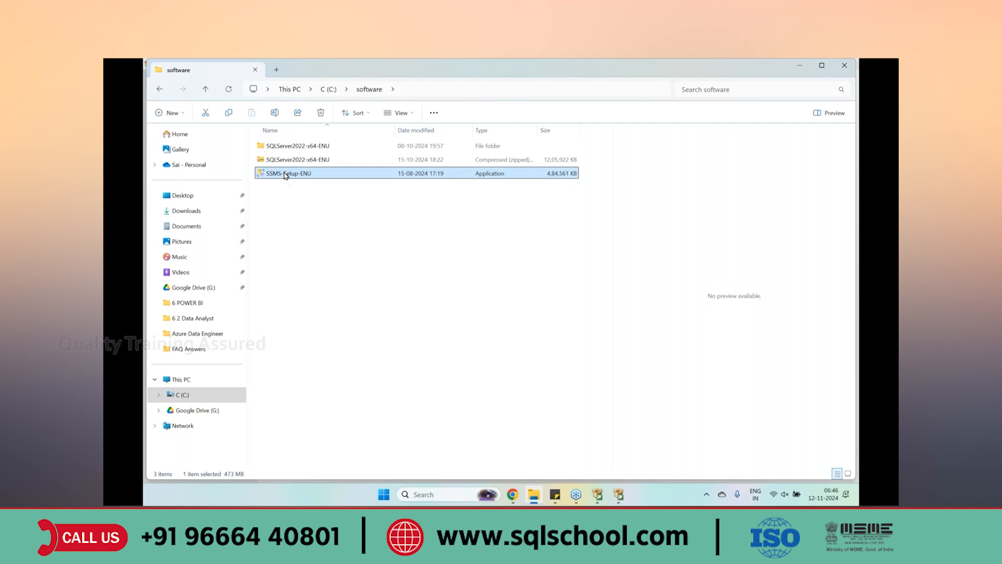
click(446, 394)
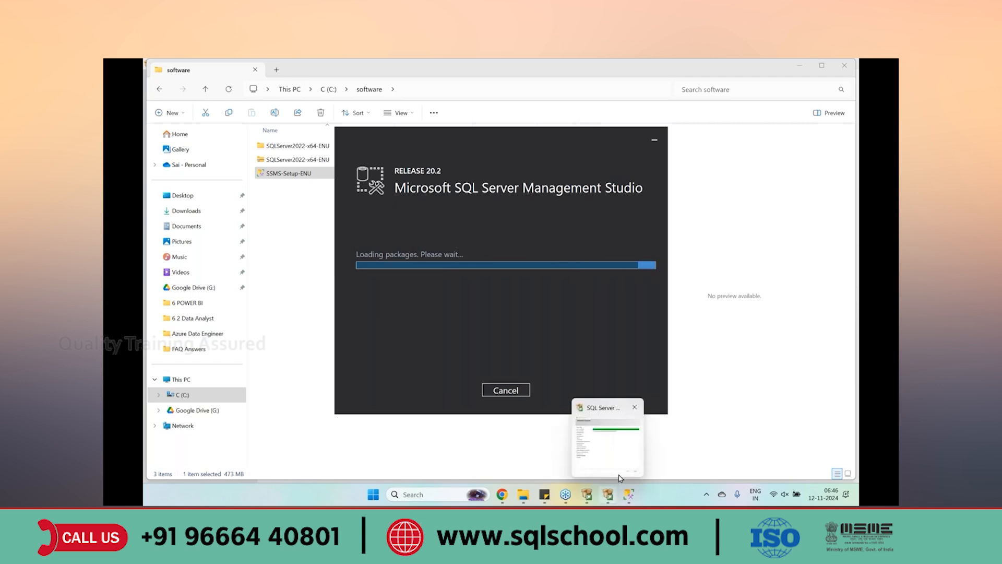
click(619, 477)
drag(425, 110, 335, 143)
Reposition the Management Studio installer so both setup windows stay visible
click(654, 204)
drag(505, 145, 544, 191)
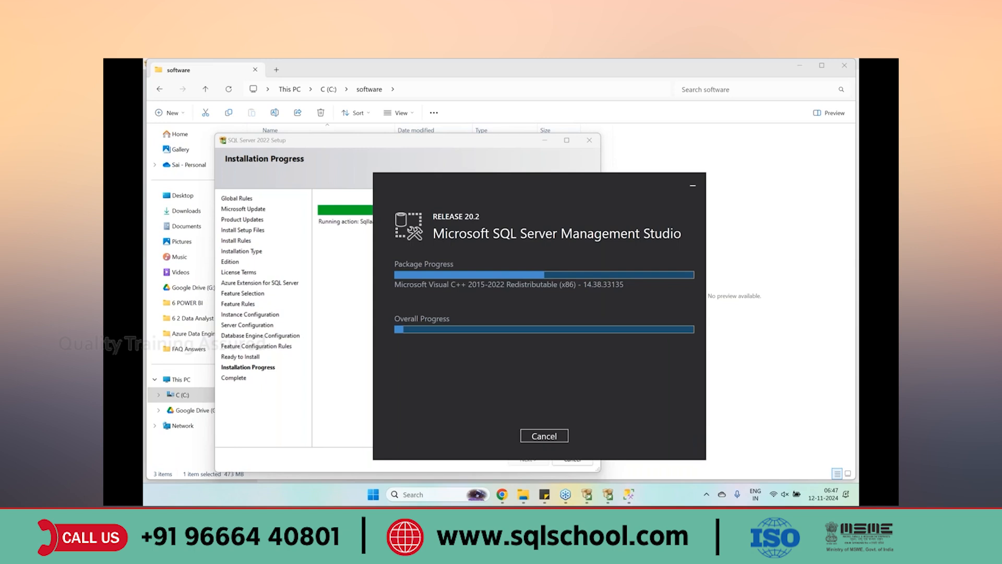
mouse_move(440, 193)
mouse_down()
mouse_move(456, 197)
mouse_move(452, 180)
mouse_up()
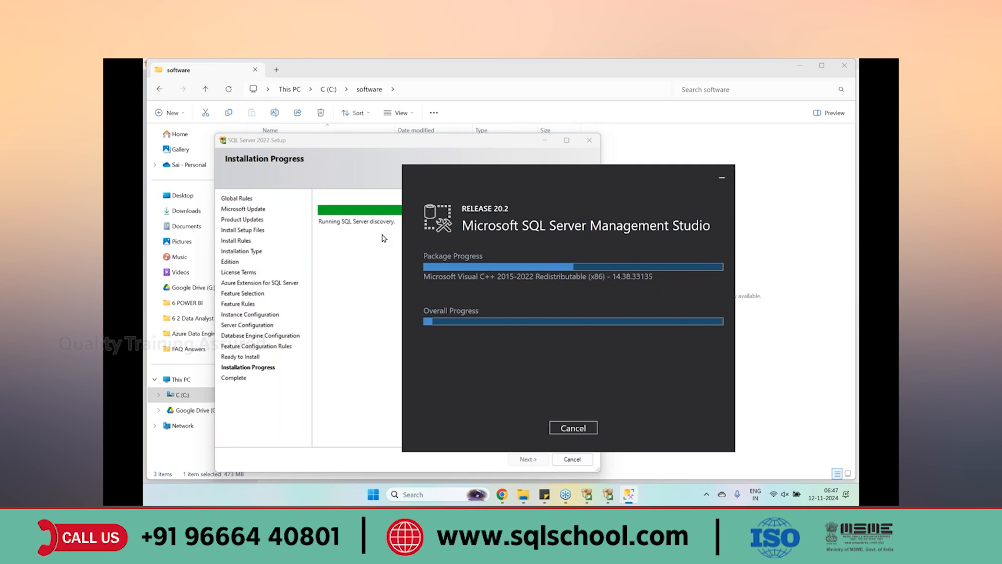
click(341, 158)
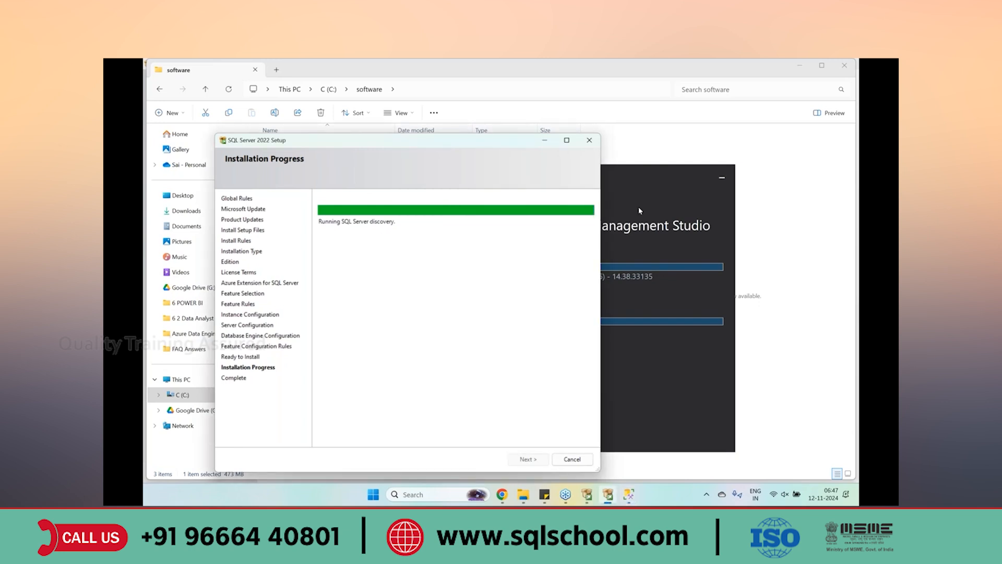
click(640, 211)
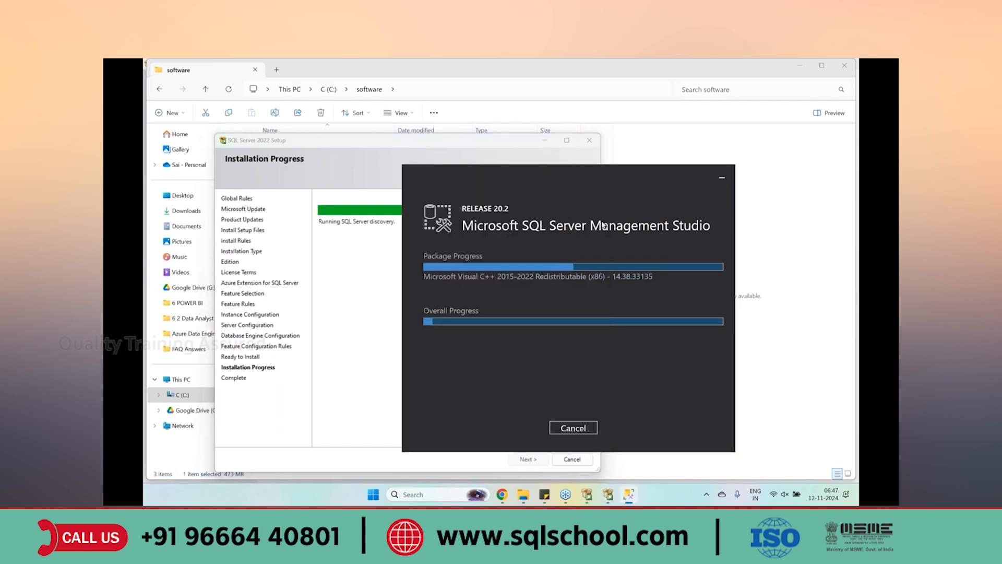
drag(594, 207, 550, 188)
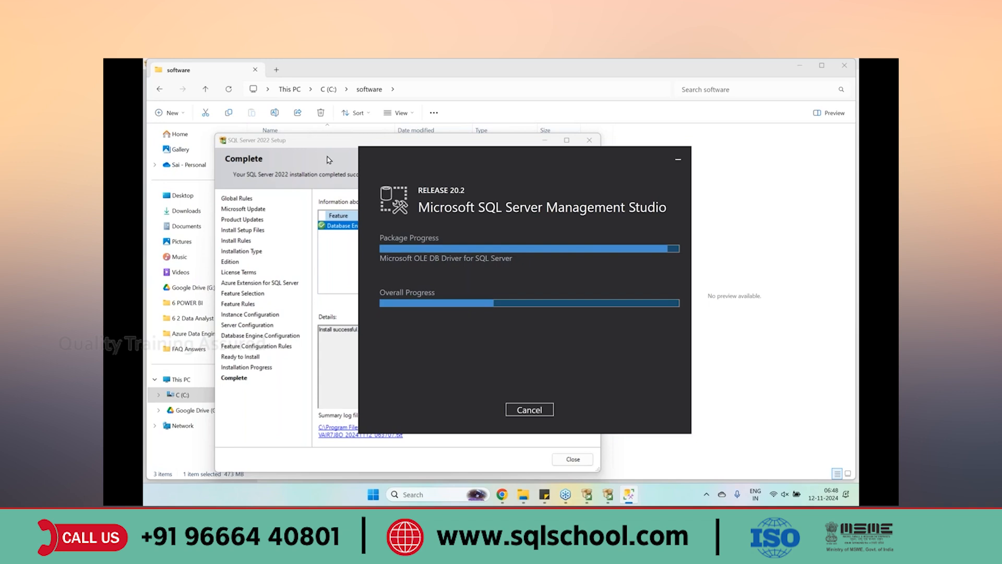
Bring the SQL Server 2022 Complete summary forward, then check the SSMS installation progress
click(329, 159)
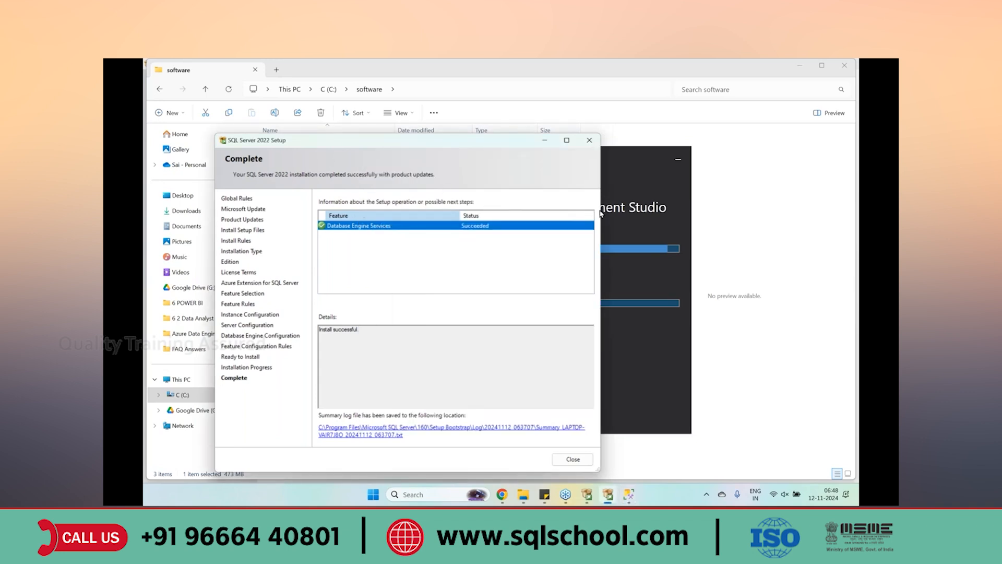
click(623, 208)
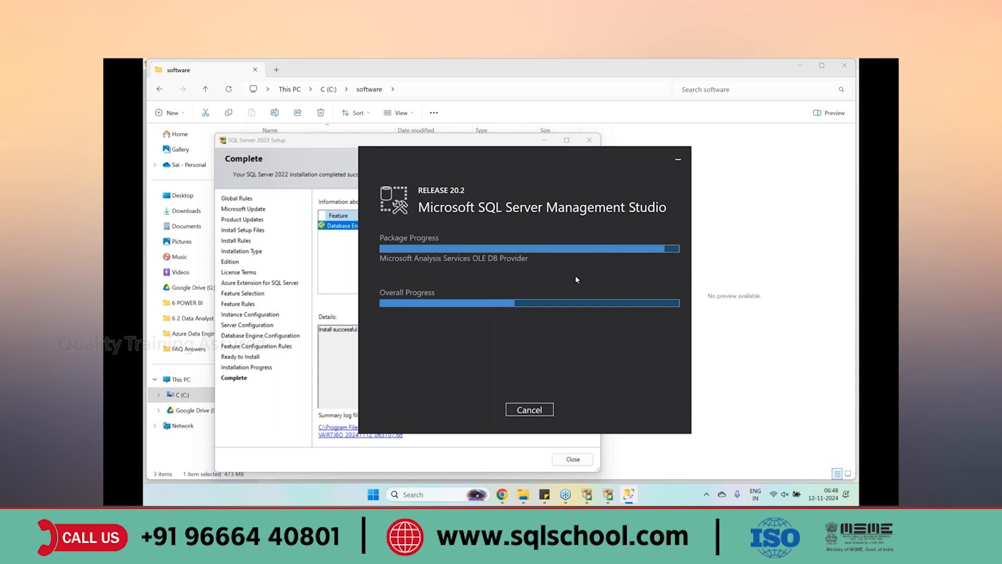
Move the SQL Server setup summary up and left while the SSMS 20.2 installation finishes
click(352, 255)
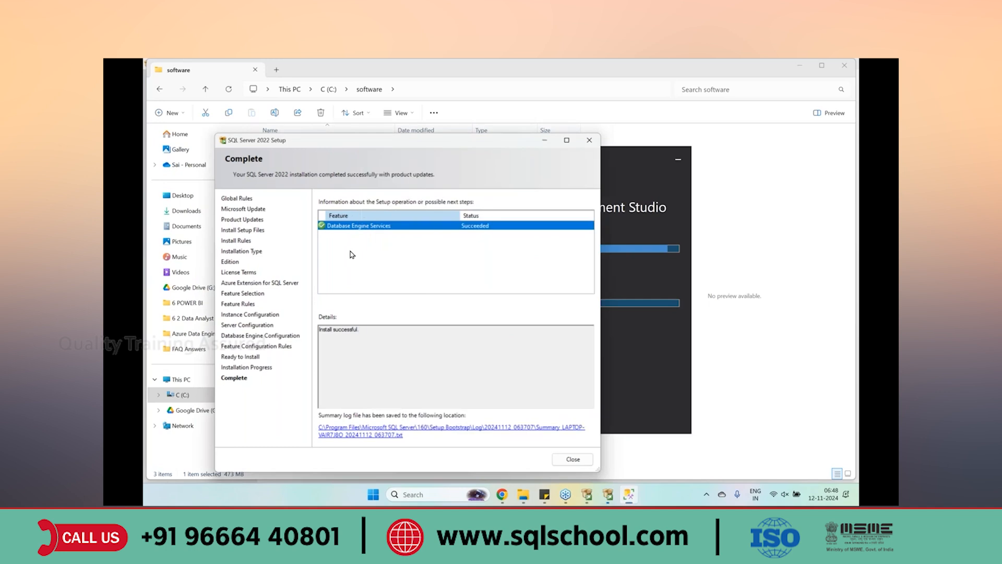
drag(452, 147, 411, 132)
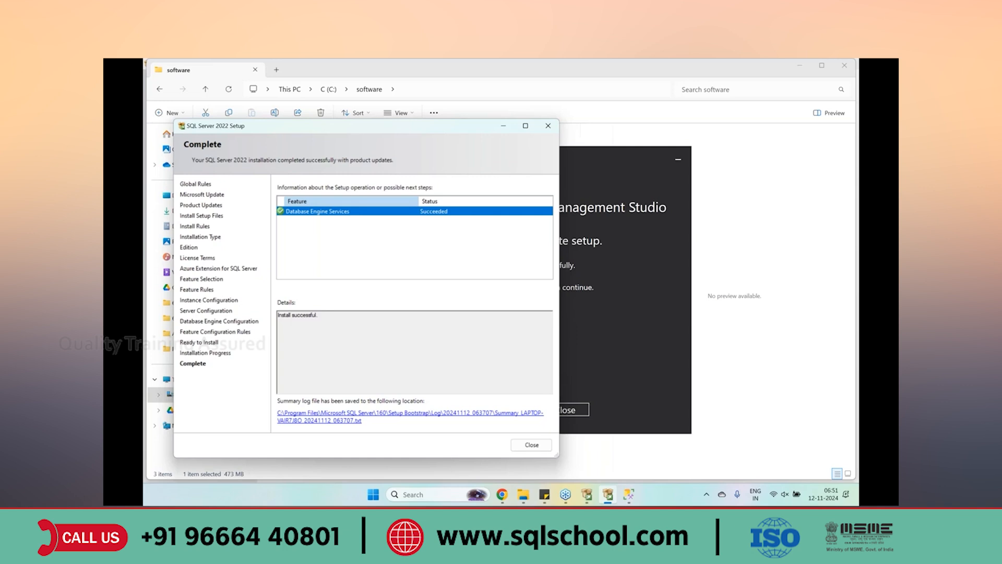
Wait for the SSMS 20.2 repair to finish, then move the restart-required message into view
click(610, 344)
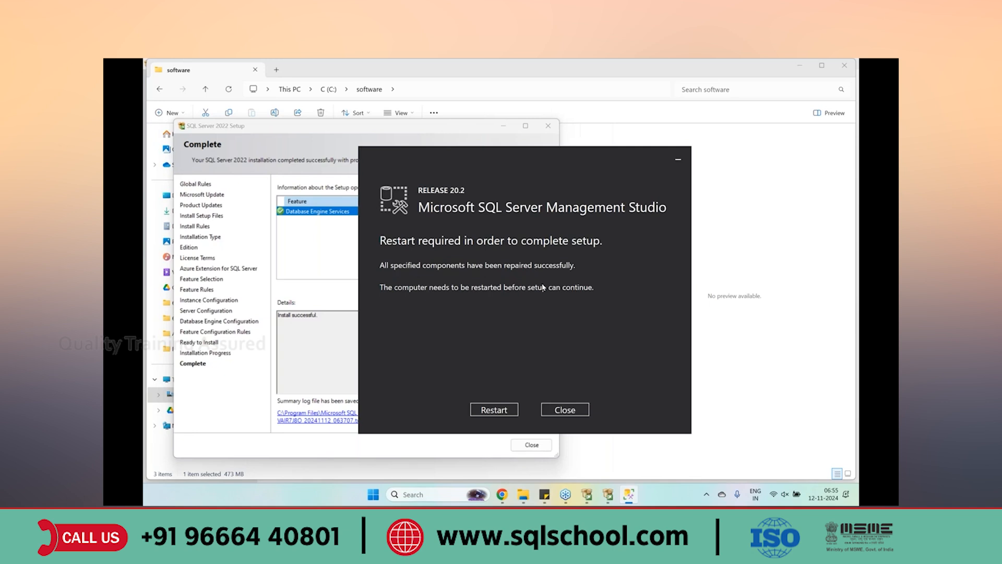
drag(478, 166, 463, 151)
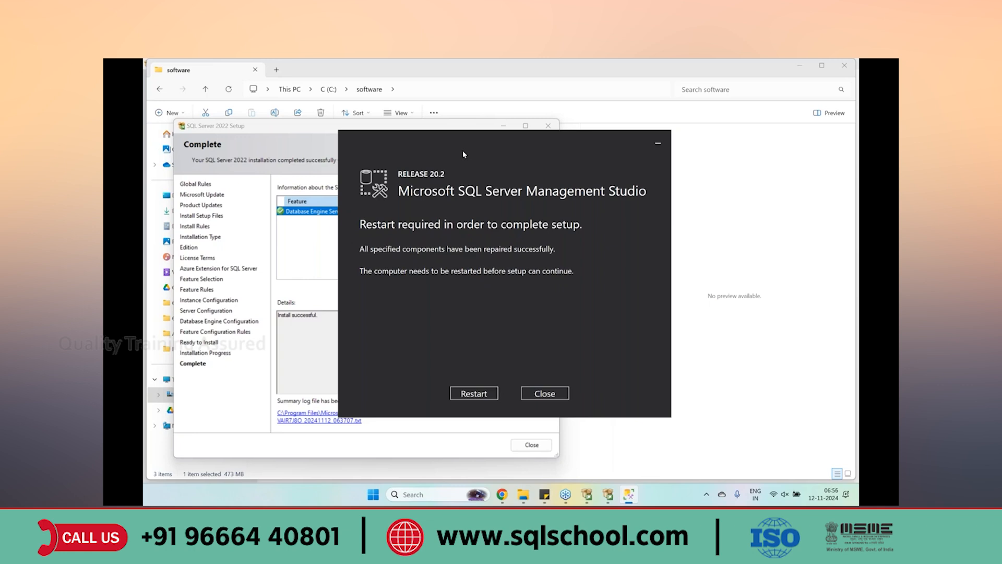
Decline the SSMS restart, then close the SQL Server 2022 setup summary, software folder and Installation Center
click(259, 152)
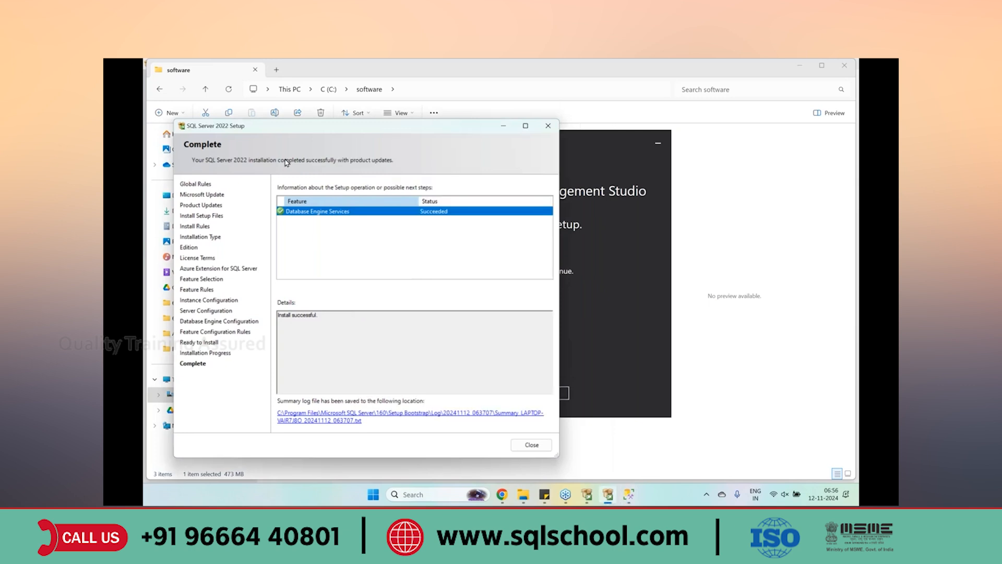
click(649, 239)
click(558, 393)
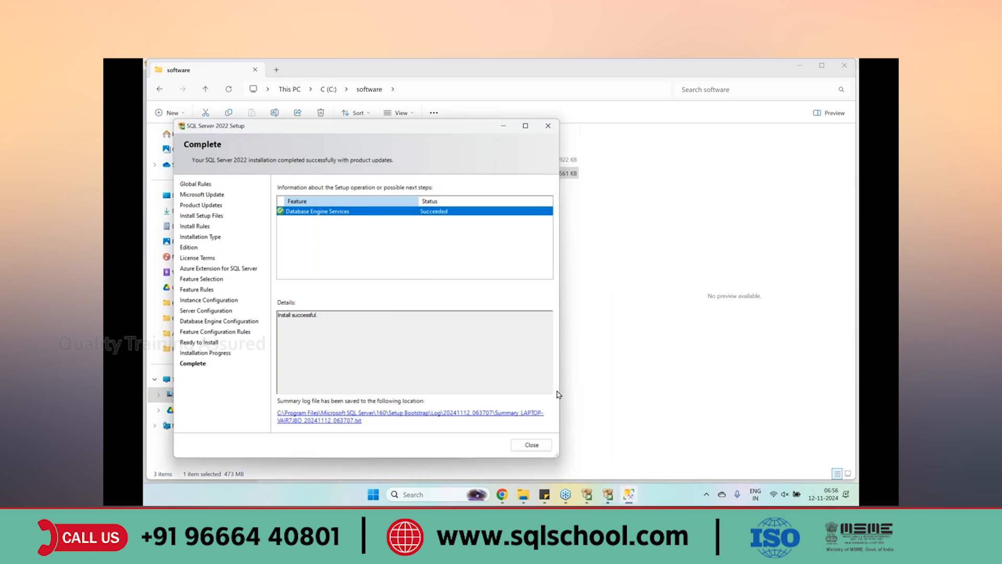
click(531, 444)
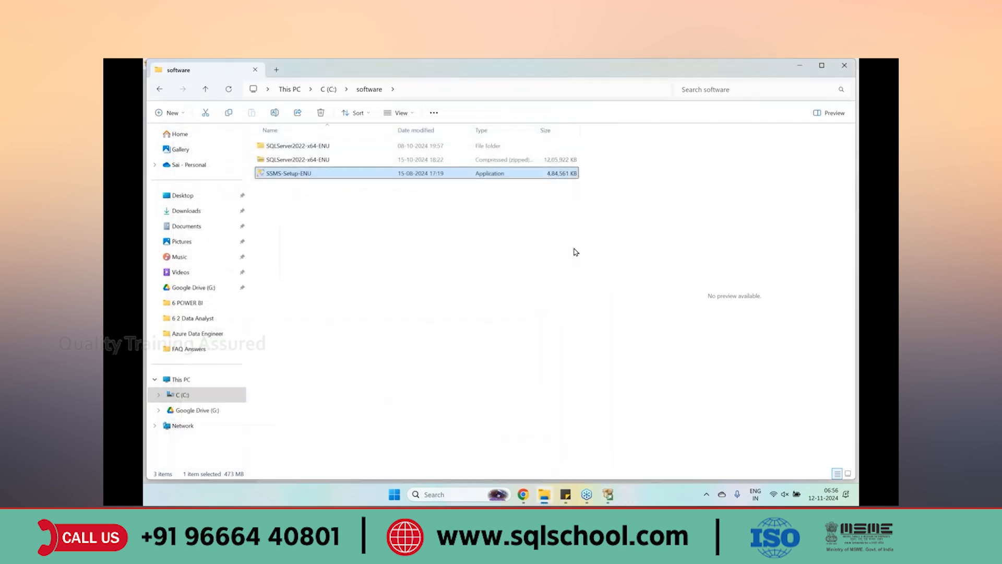
click(845, 66)
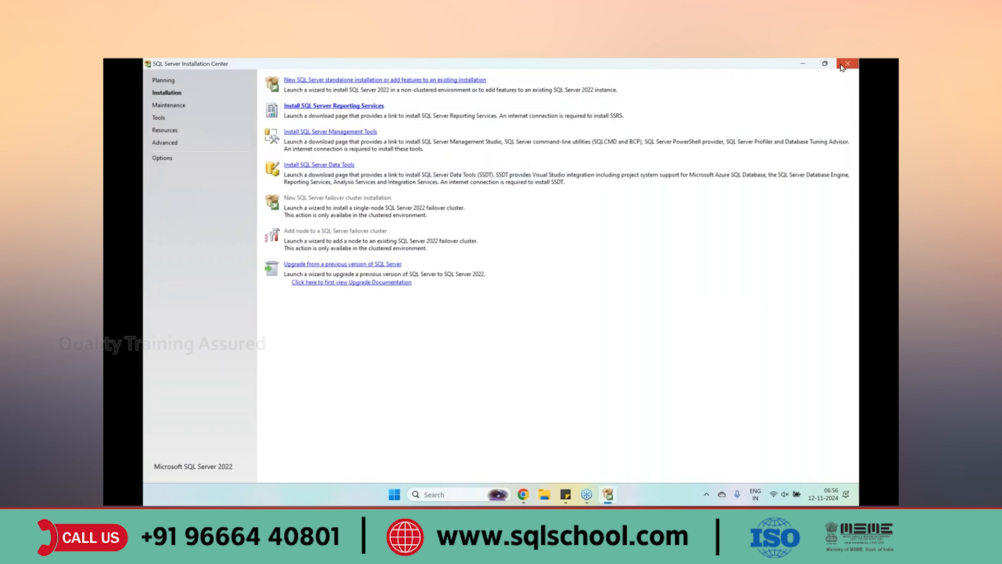
click(847, 64)
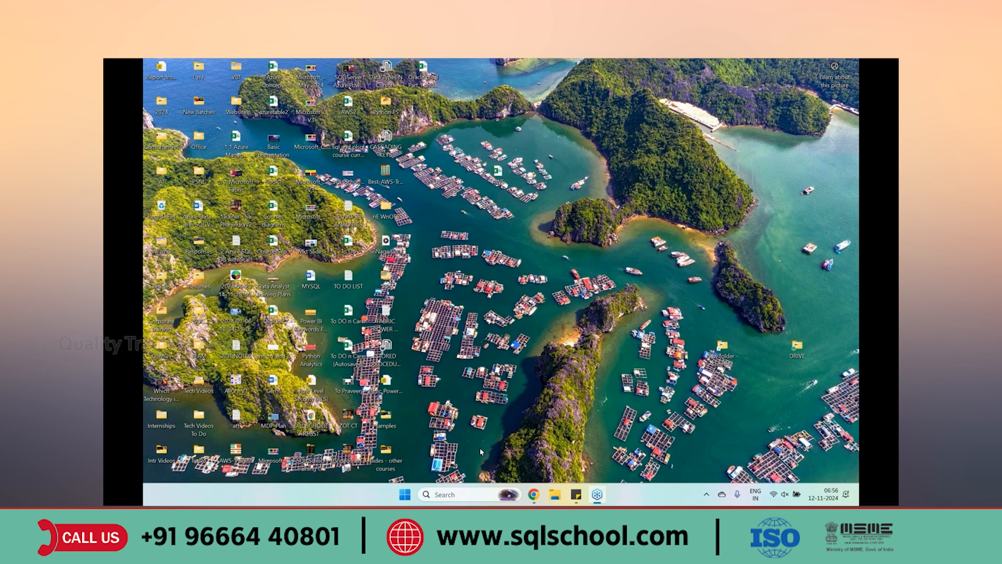
Search Windows for 'SSMS' and launch the SQL Server Management Studio 20 best match
click(454, 494)
text(s)
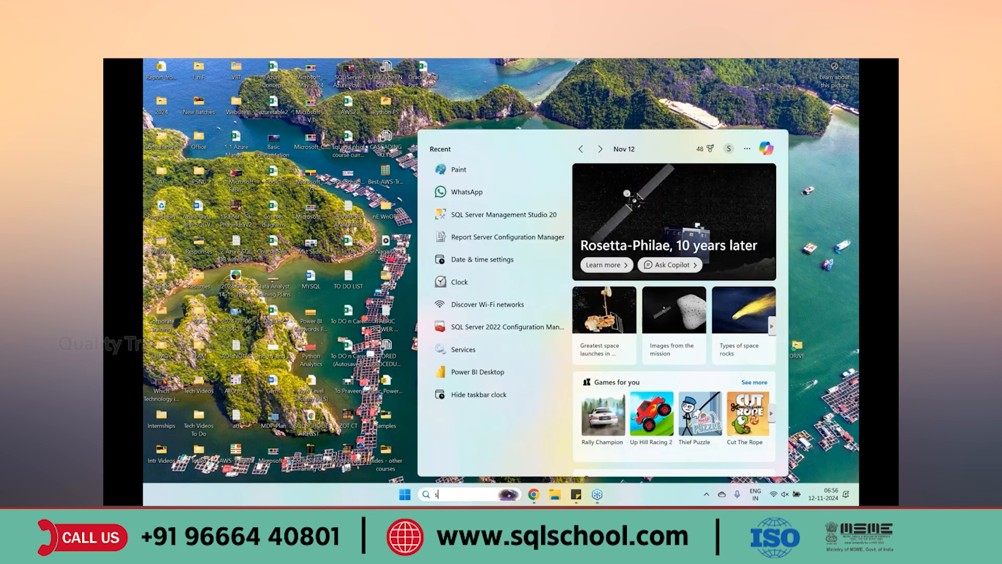
key(BackSpace)
text(ssms)
key(BackSpace)
key(BackSpace)
key(BackSpace)
key(BackSpace)
text(SSMS)
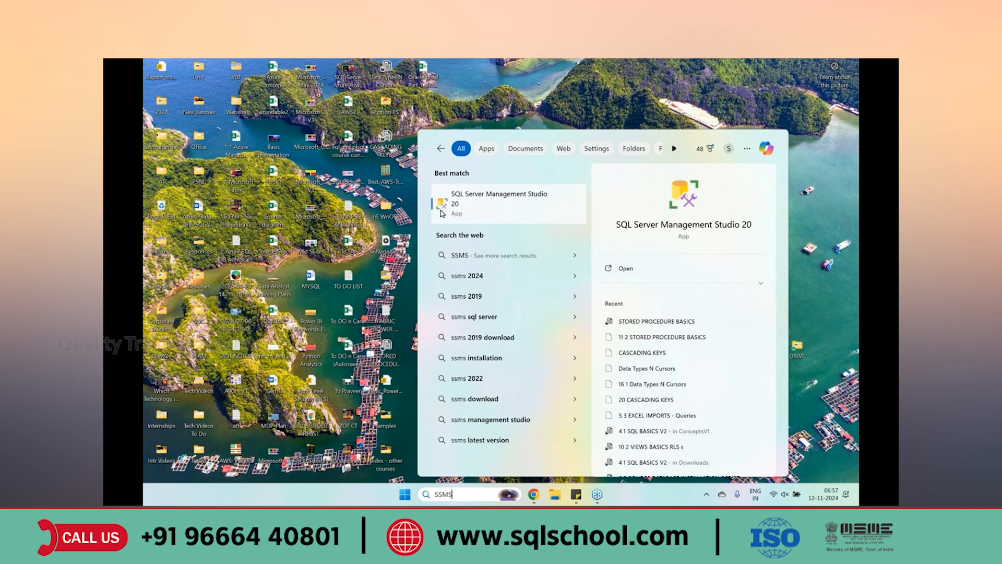
click(479, 212)
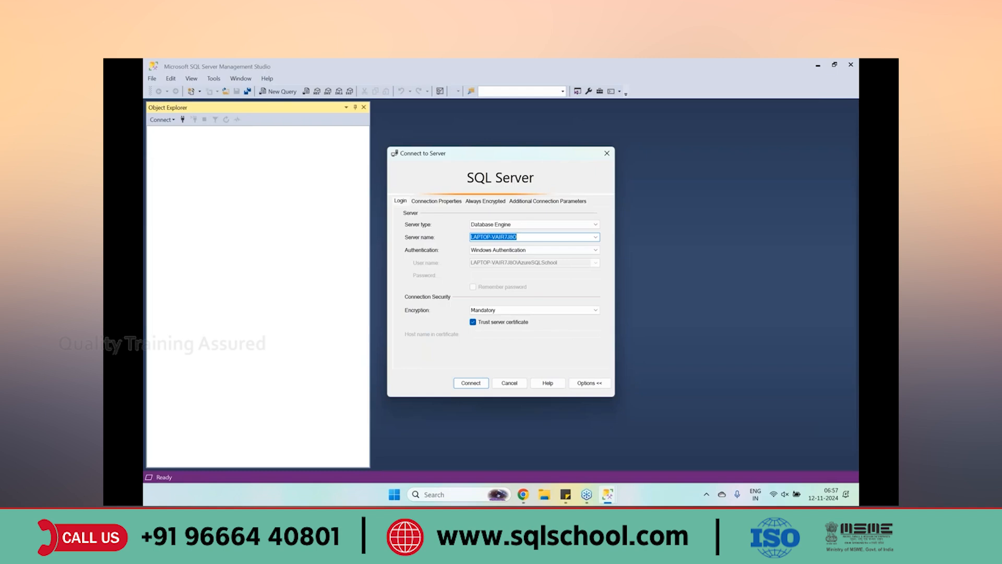
Clear the server name, then browse for servers and pick the local SQLSCHOOL_LOC instance
key(BackSpace)
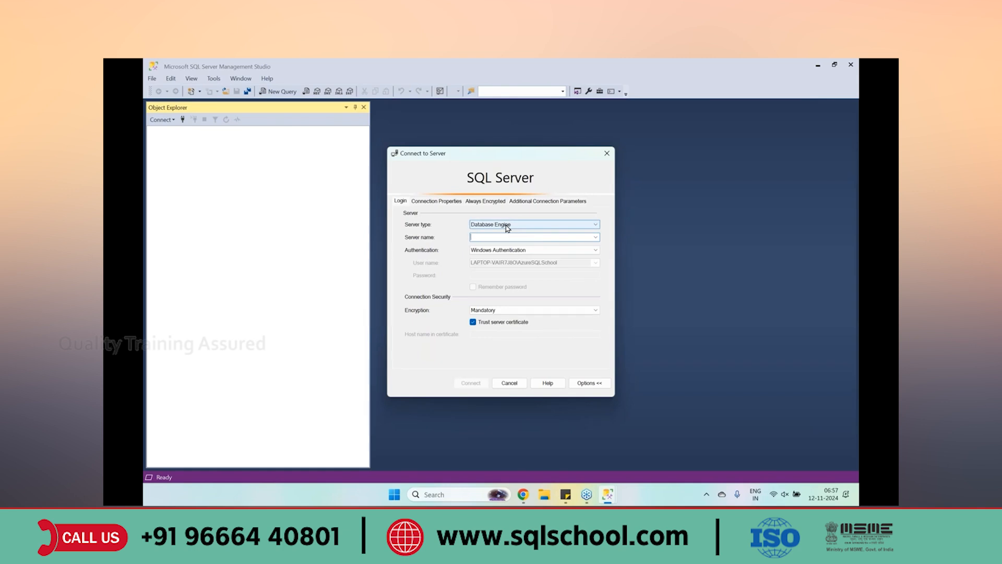
click(596, 238)
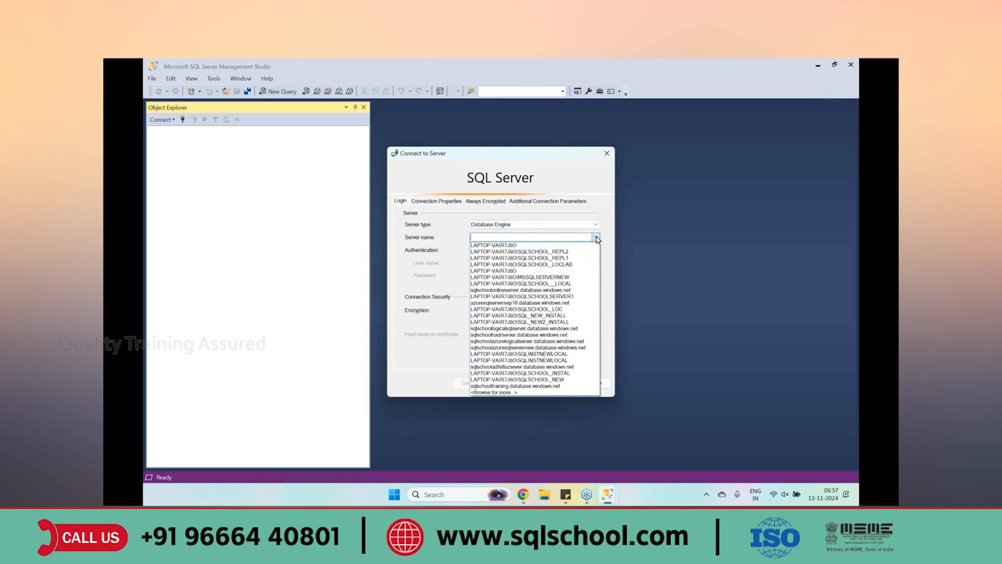
click(520, 395)
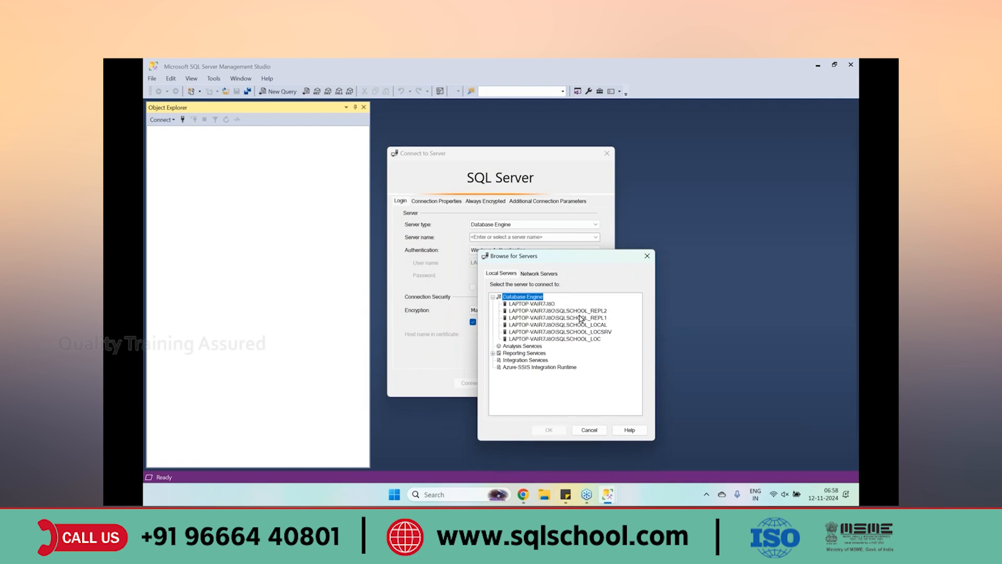
click(591, 339)
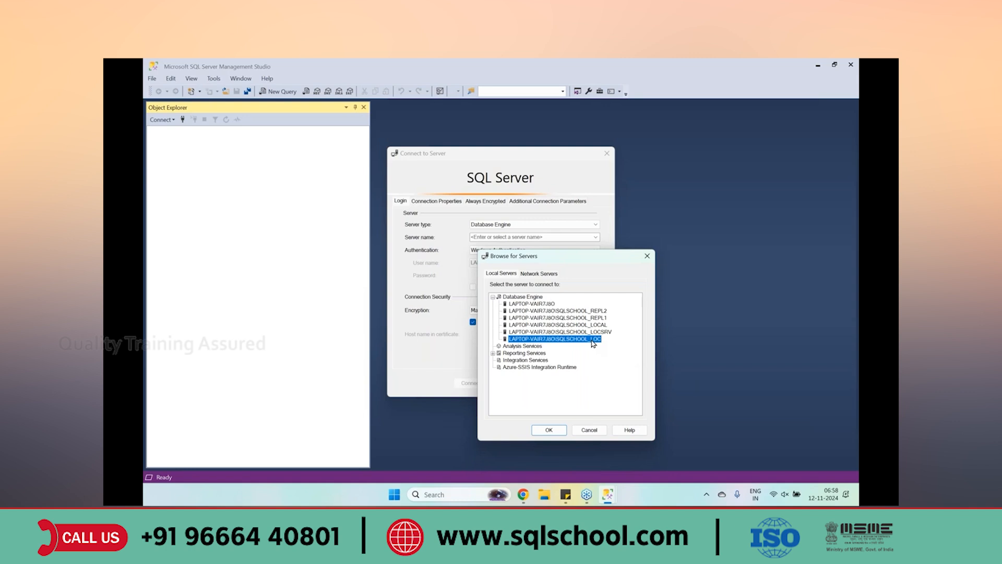
click(549, 429)
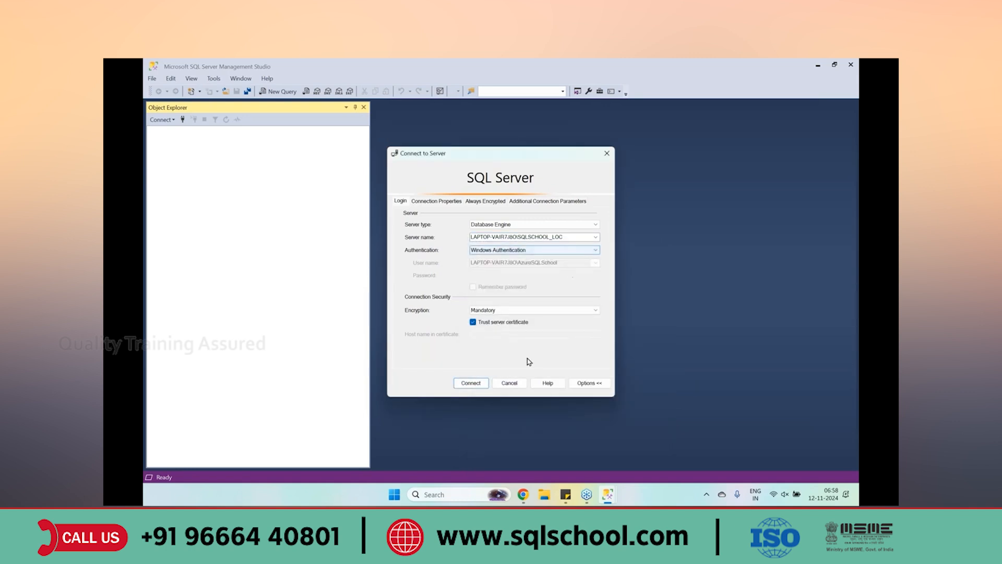
Cancel the connection, close Management Studio, and relaunch SSMS 20 by searching 'SSMS'
click(509, 384)
key(alt+F4)
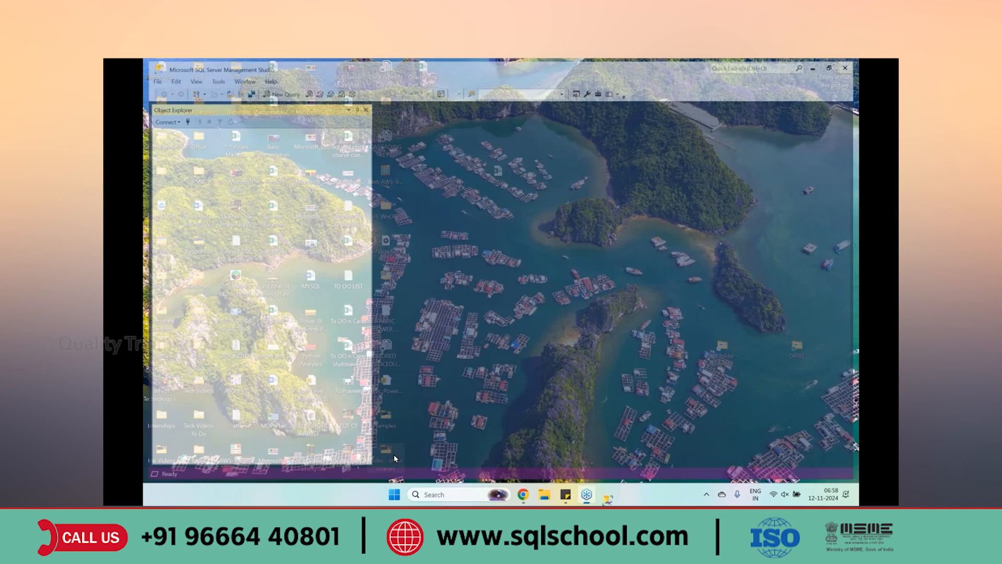
key(super)
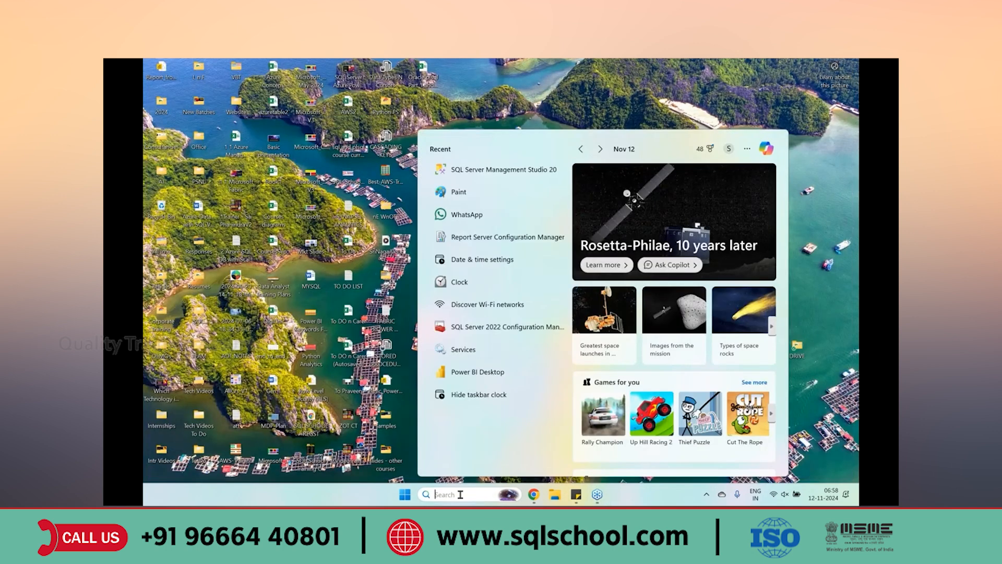
text(SSMS)
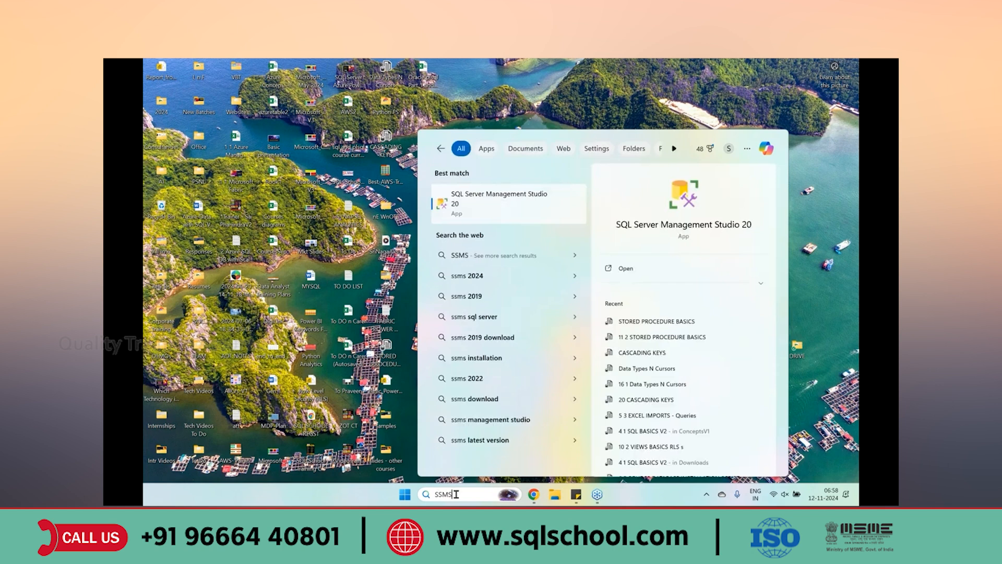
click(479, 215)
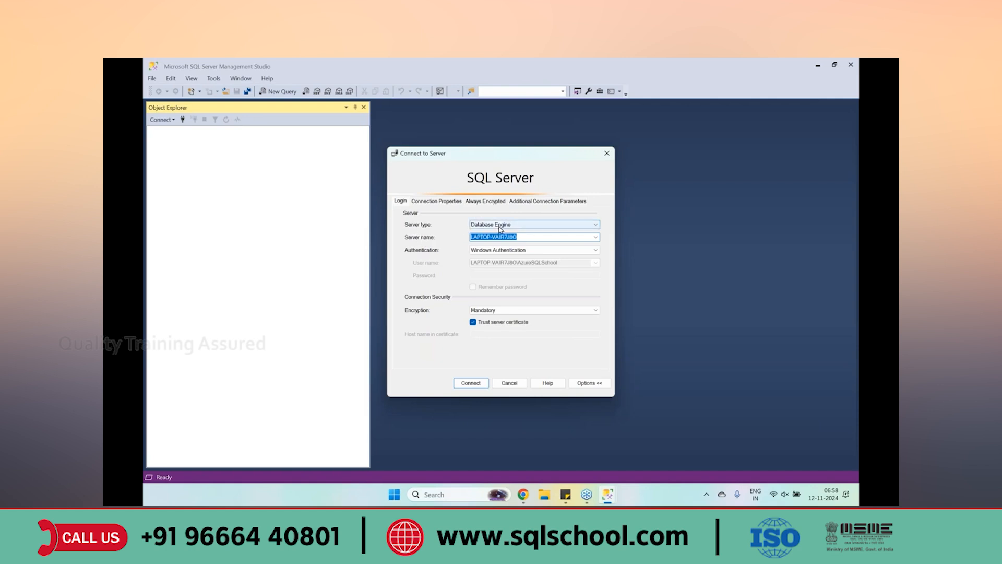
Browse to the SQLSCHOOL_LOC server, keep Windows Authentication, and connect
click(596, 239)
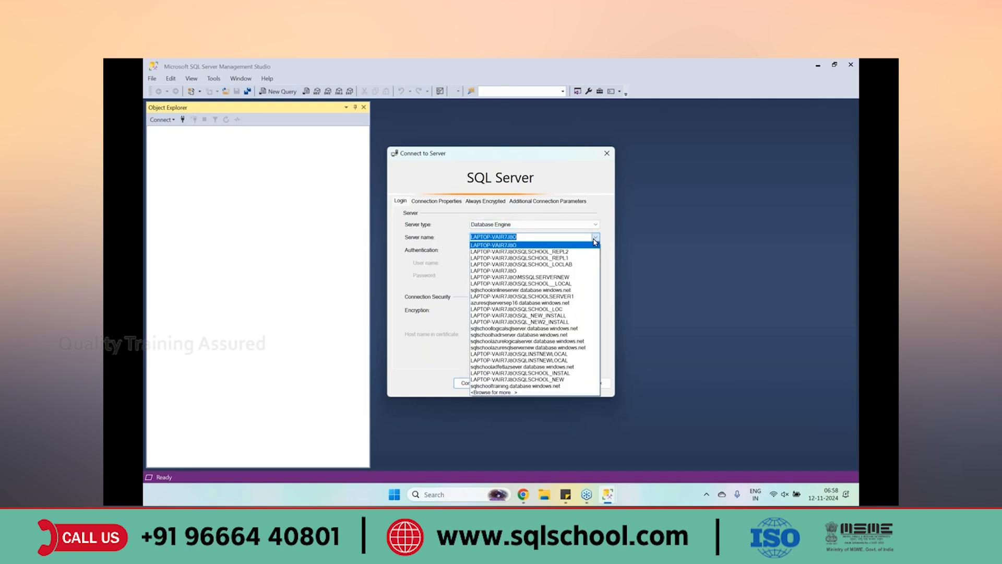
click(509, 393)
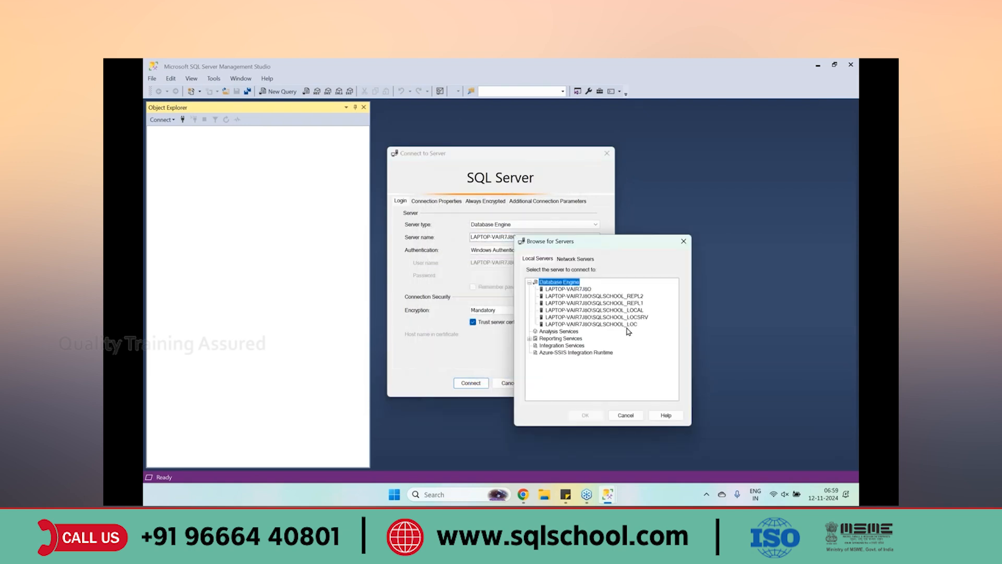
click(627, 325)
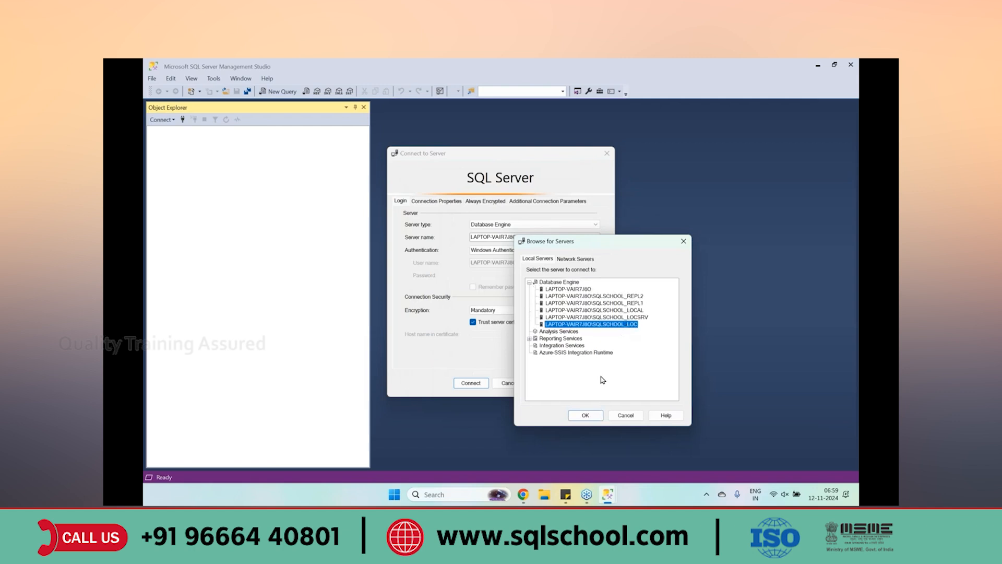
click(586, 415)
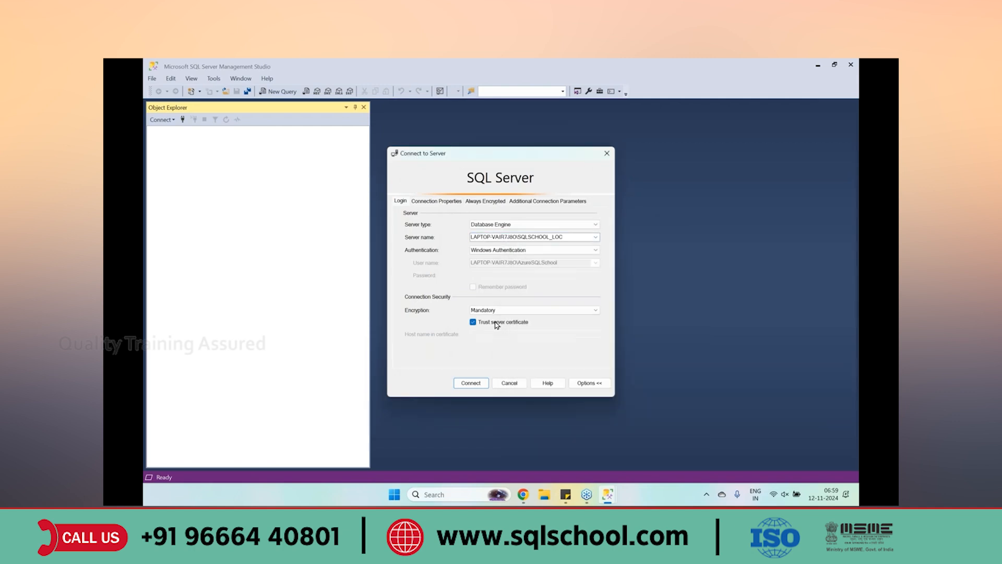
click(492, 251)
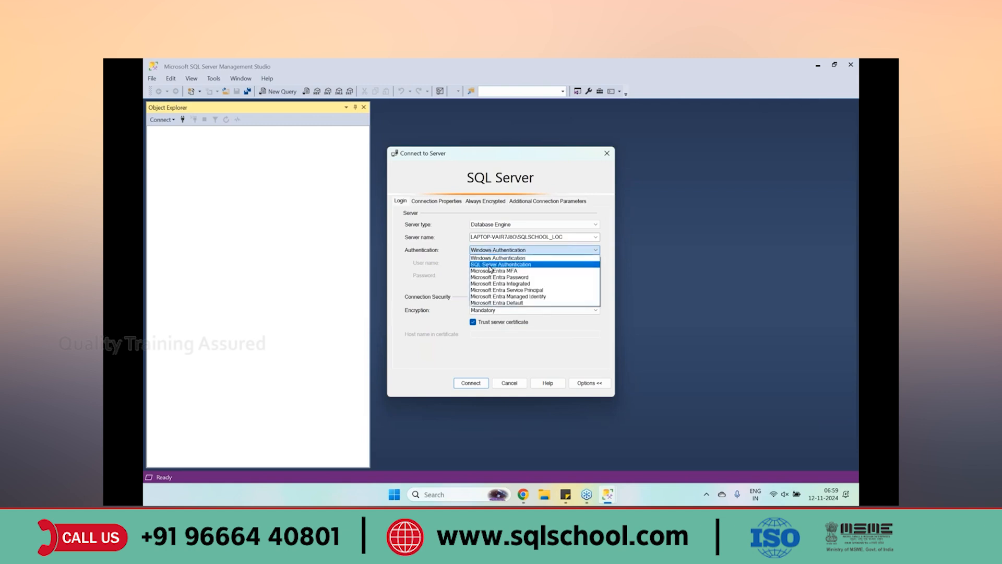
click(451, 253)
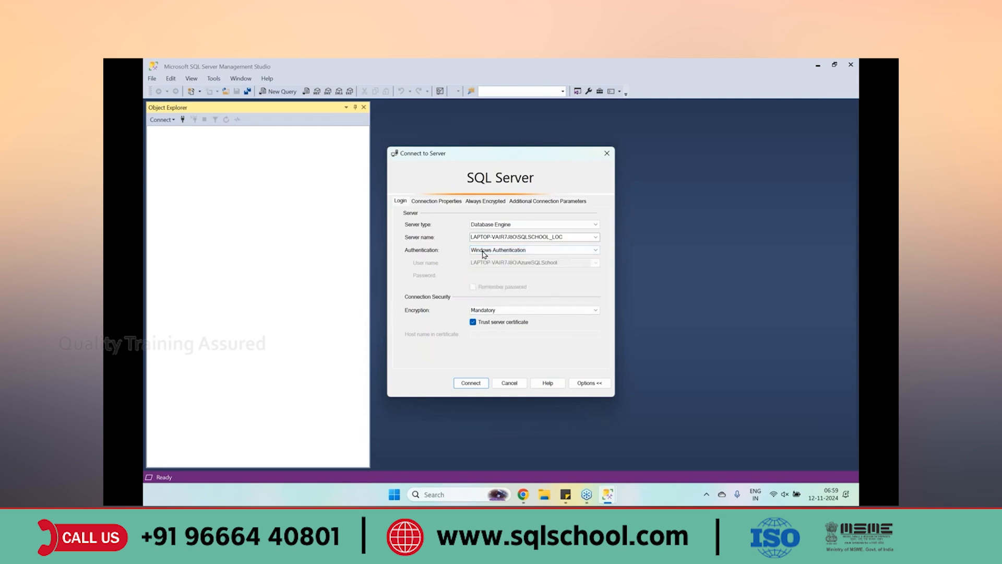
click(477, 384)
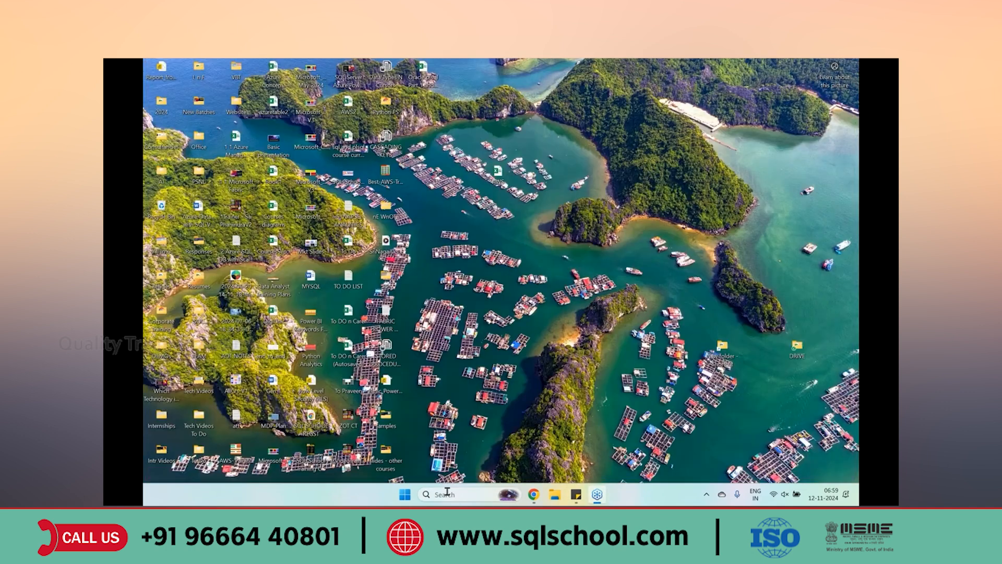
Search for 'SSMS' and relaunch SQL Server Management Studio 20
click(447, 491)
text(SSMS)
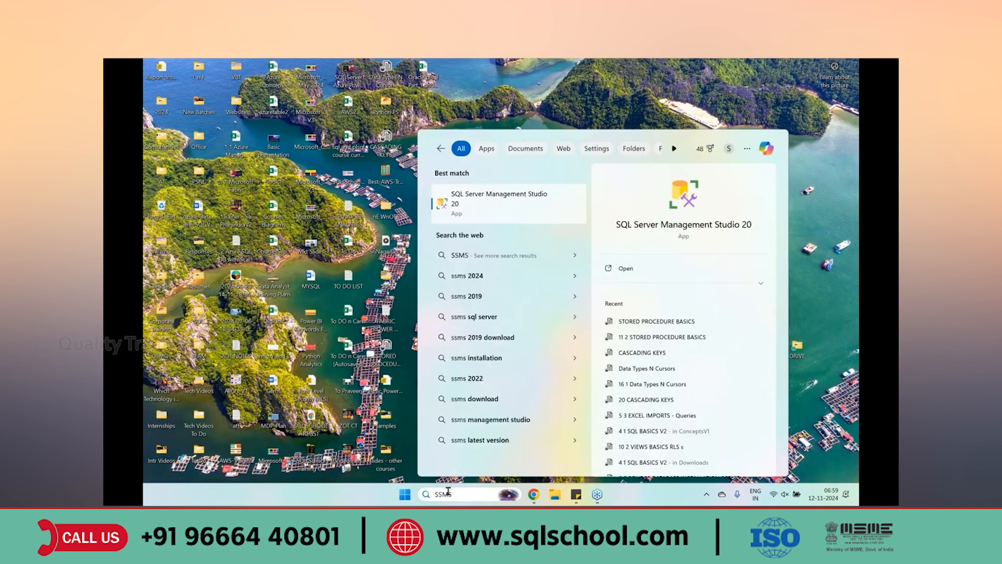
click(490, 204)
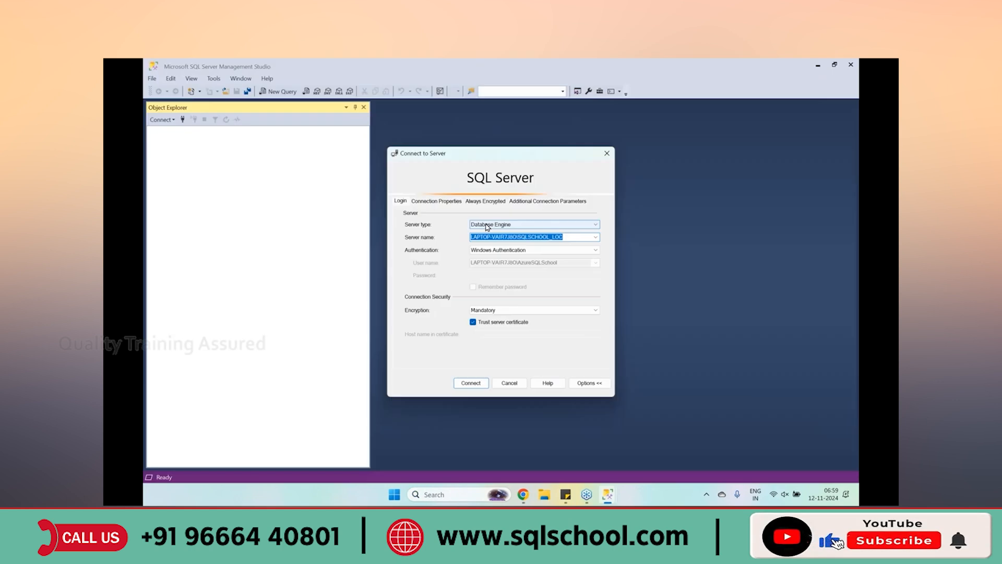
Keep Database Engine, clear the server name, browse to SQLSCHOOL_LOC under Database Engine, and connect
click(487, 225)
click(487, 232)
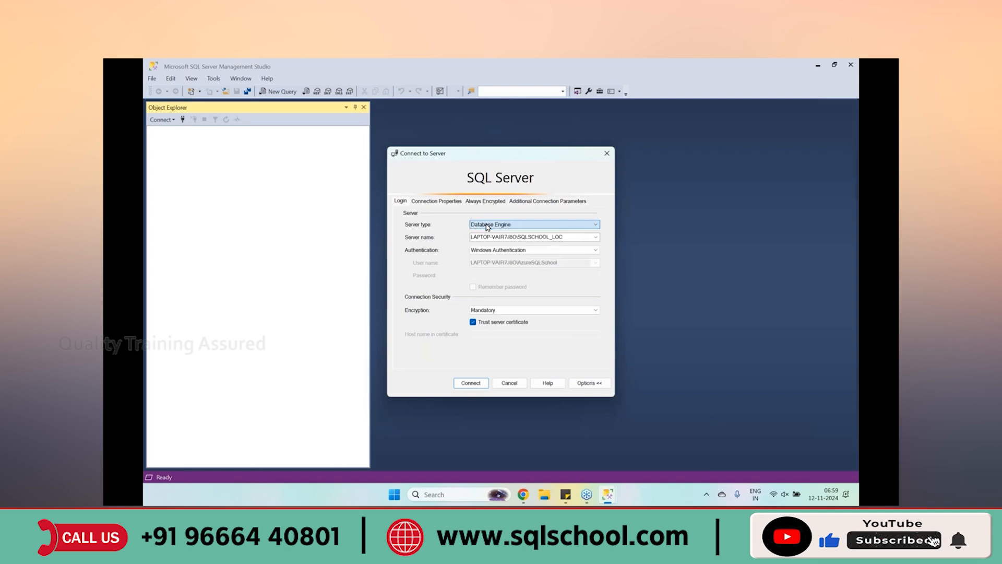
click(580, 238)
key(BackSpace)
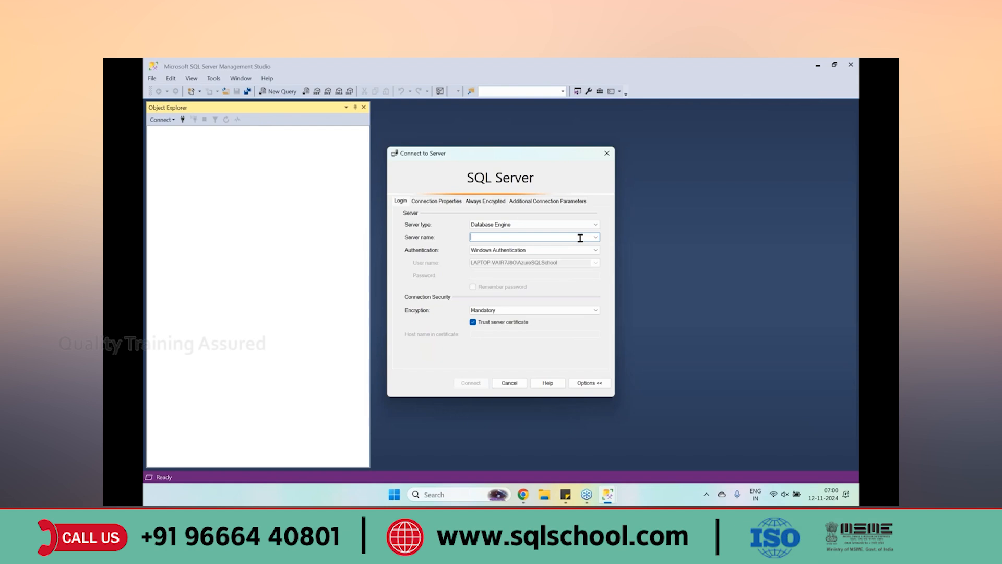
click(596, 237)
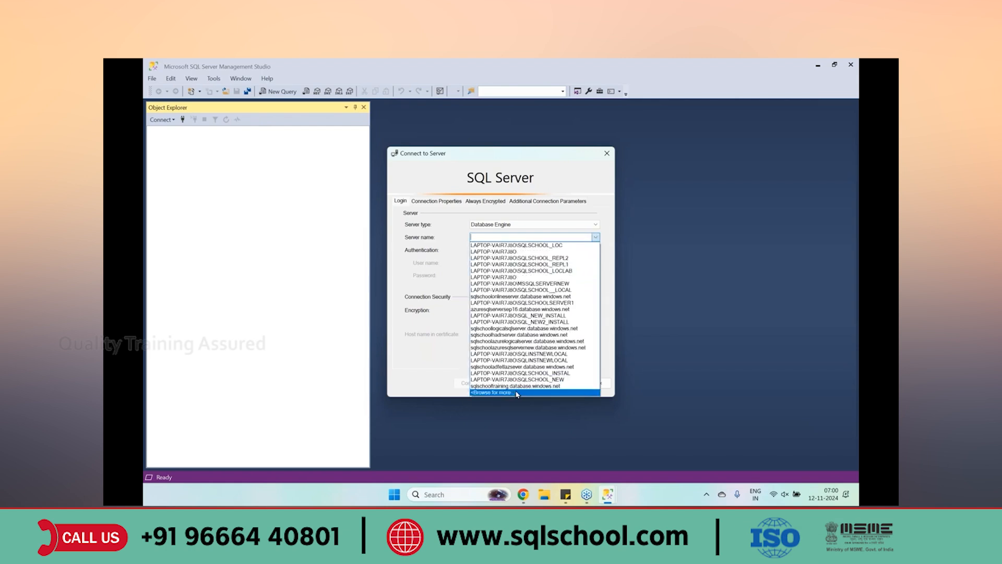
click(517, 392)
click(515, 290)
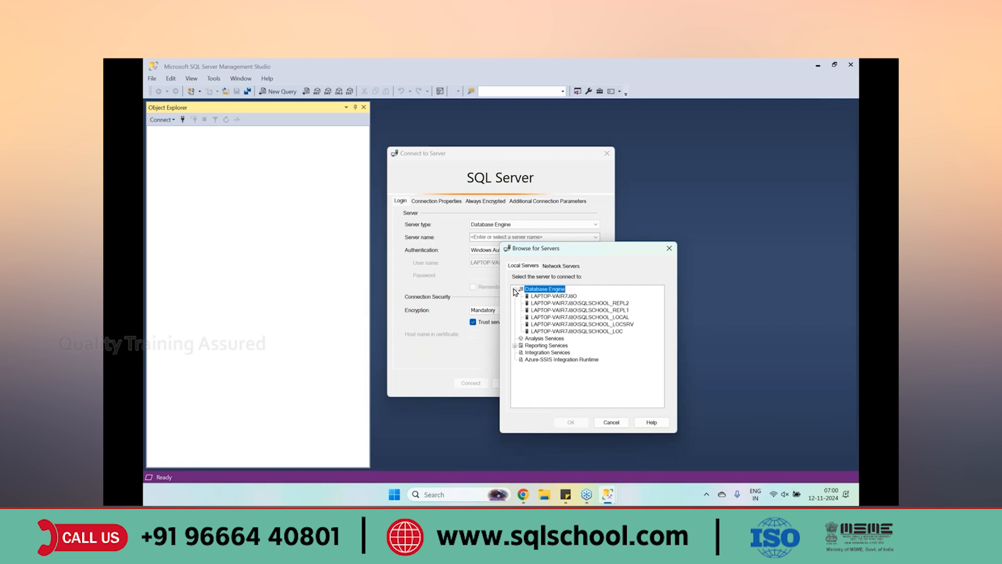
click(591, 333)
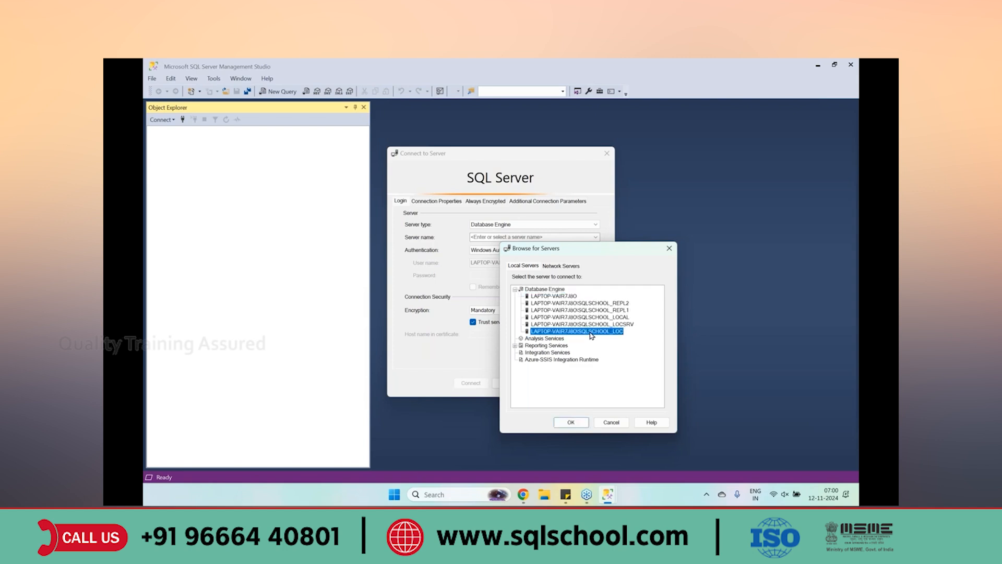
click(571, 423)
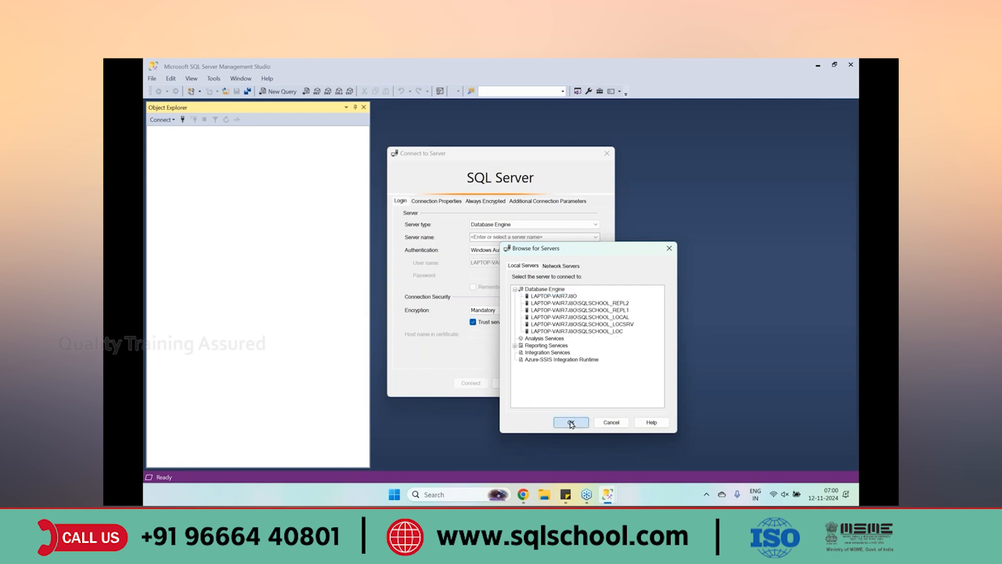
click(476, 383)
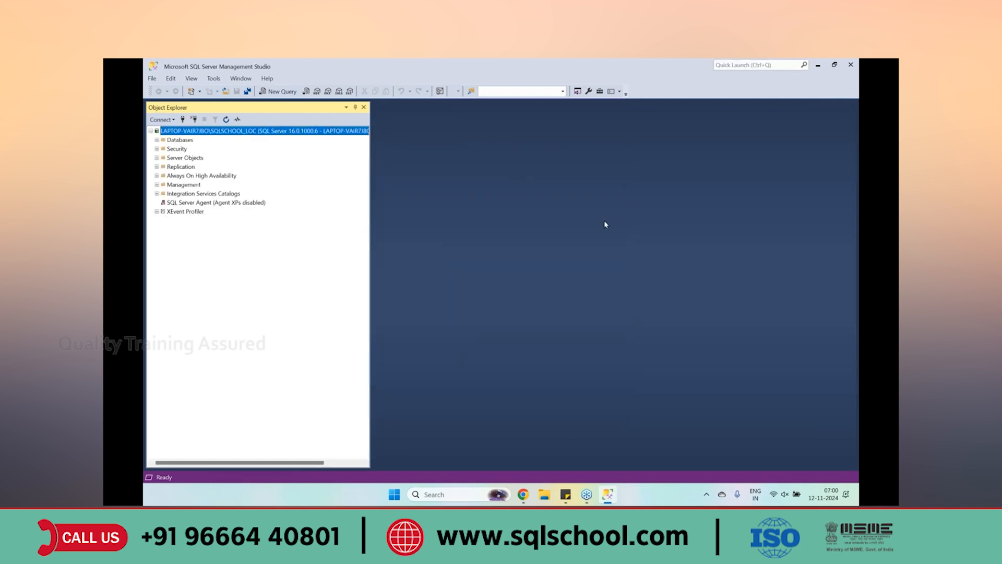
Click an empty area of the SSMS window, then select the phone number line in the Notepad note
click(715, 134)
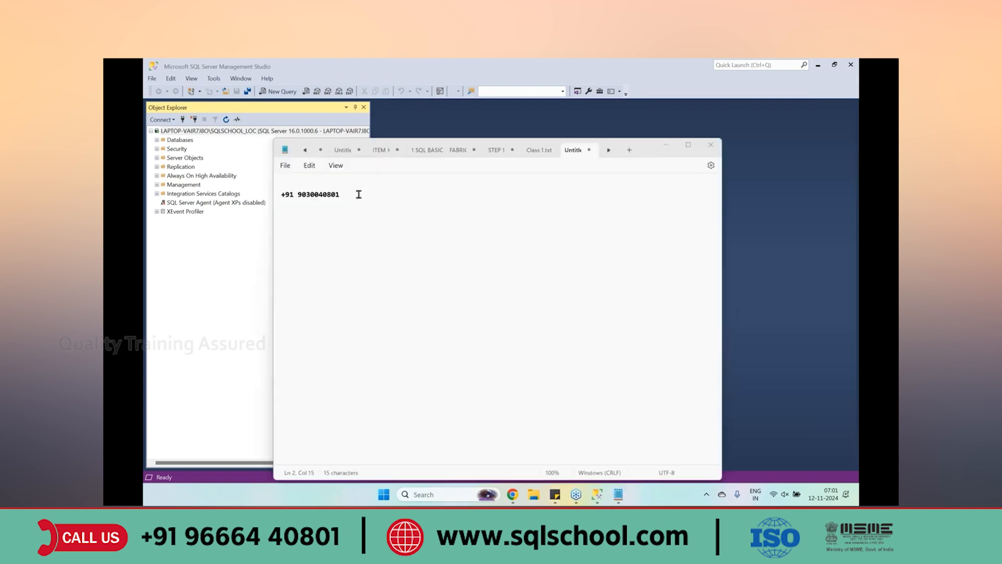
drag(358, 197, 266, 205)
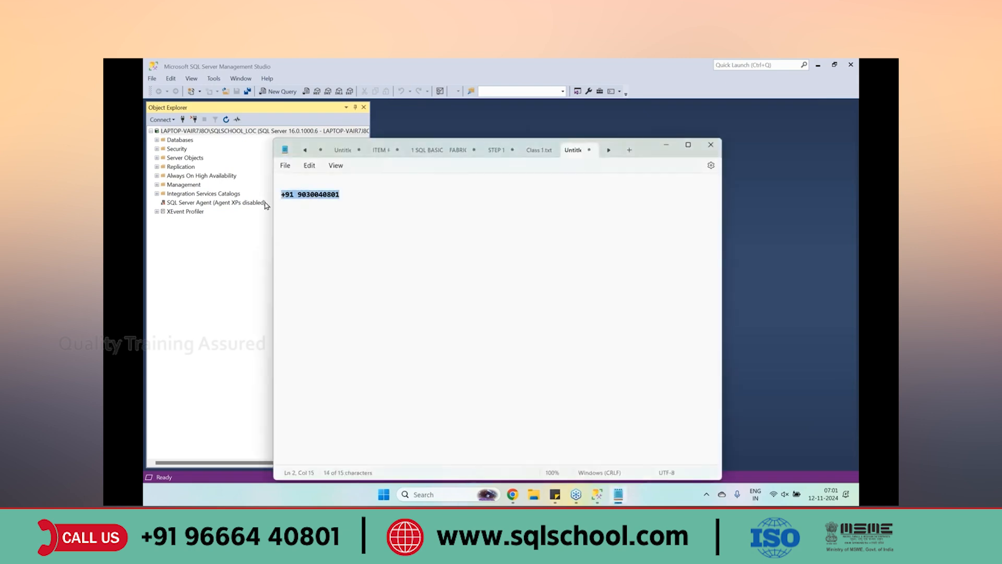